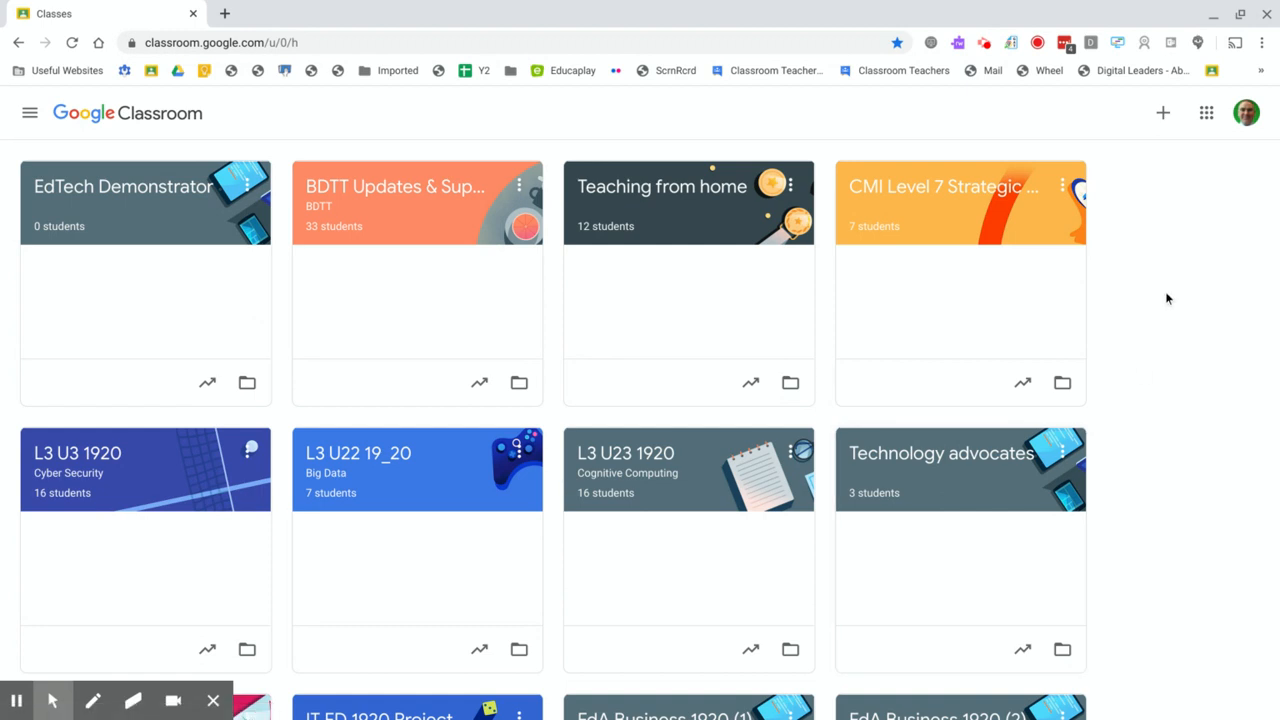
Step: Create a new class named "Test classroom"
left_click(1162, 116)
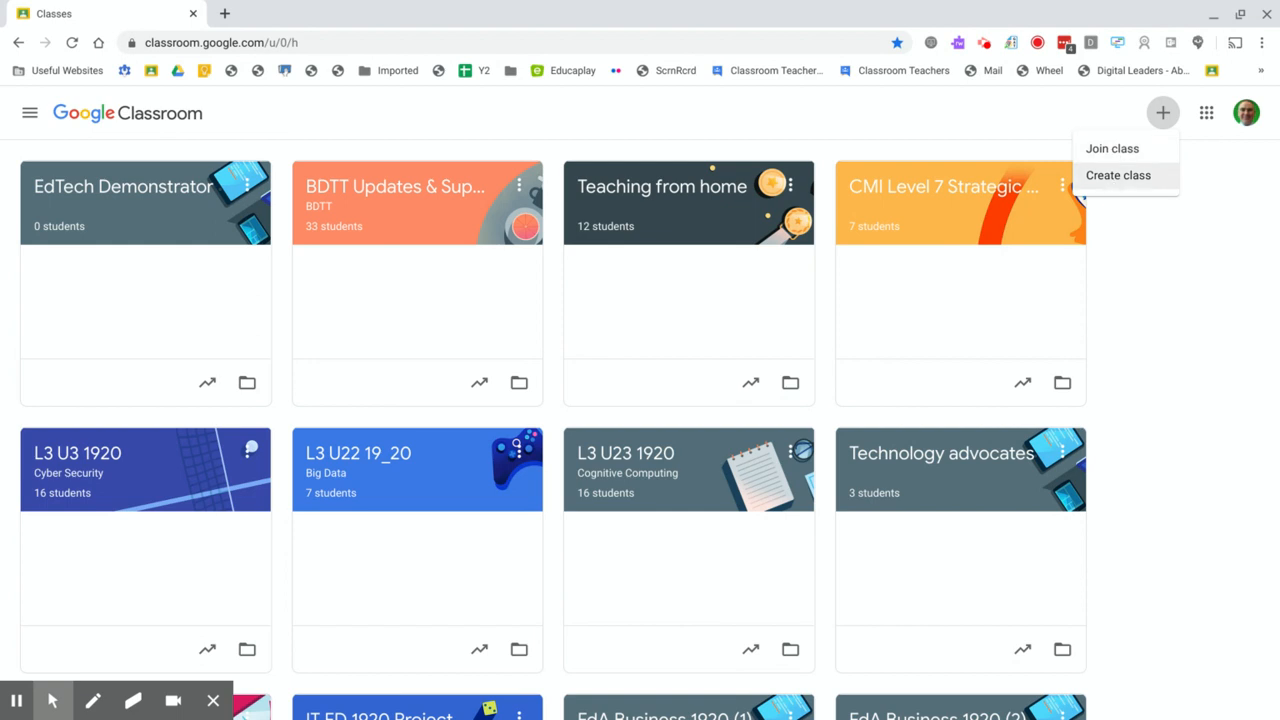
left_click(1114, 184)
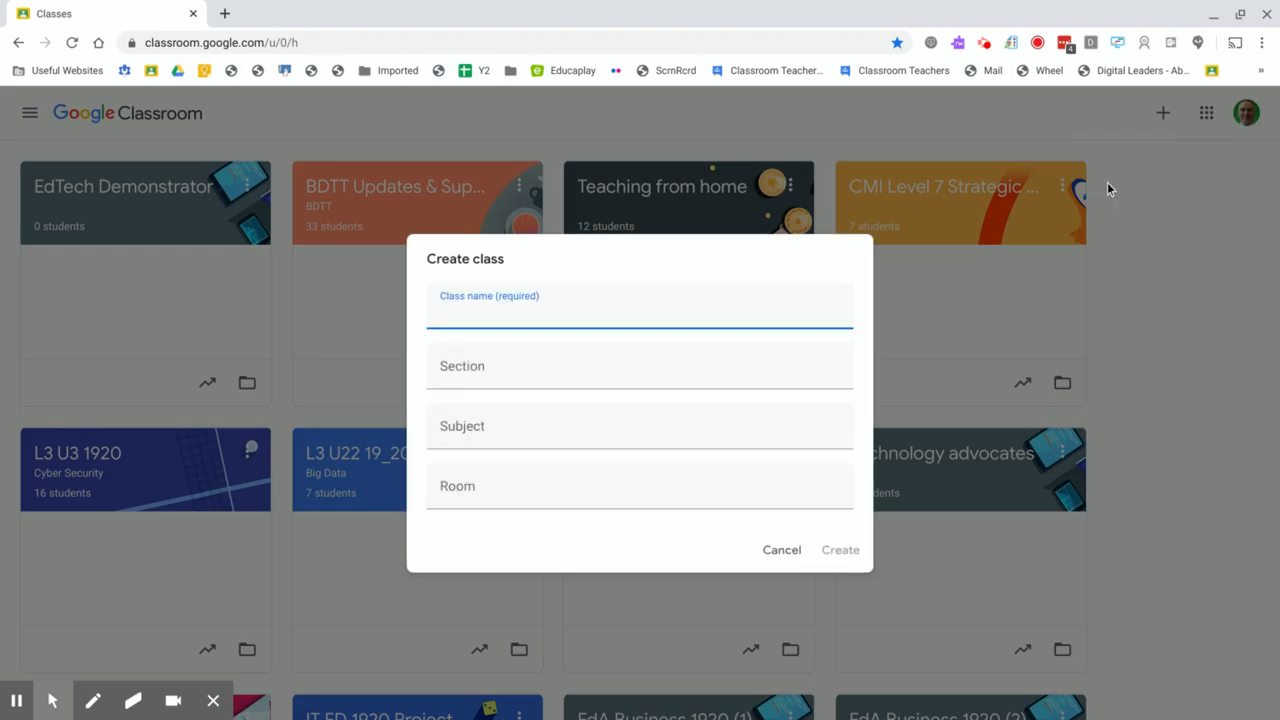
left_click(563, 312)
type("Test classroom")
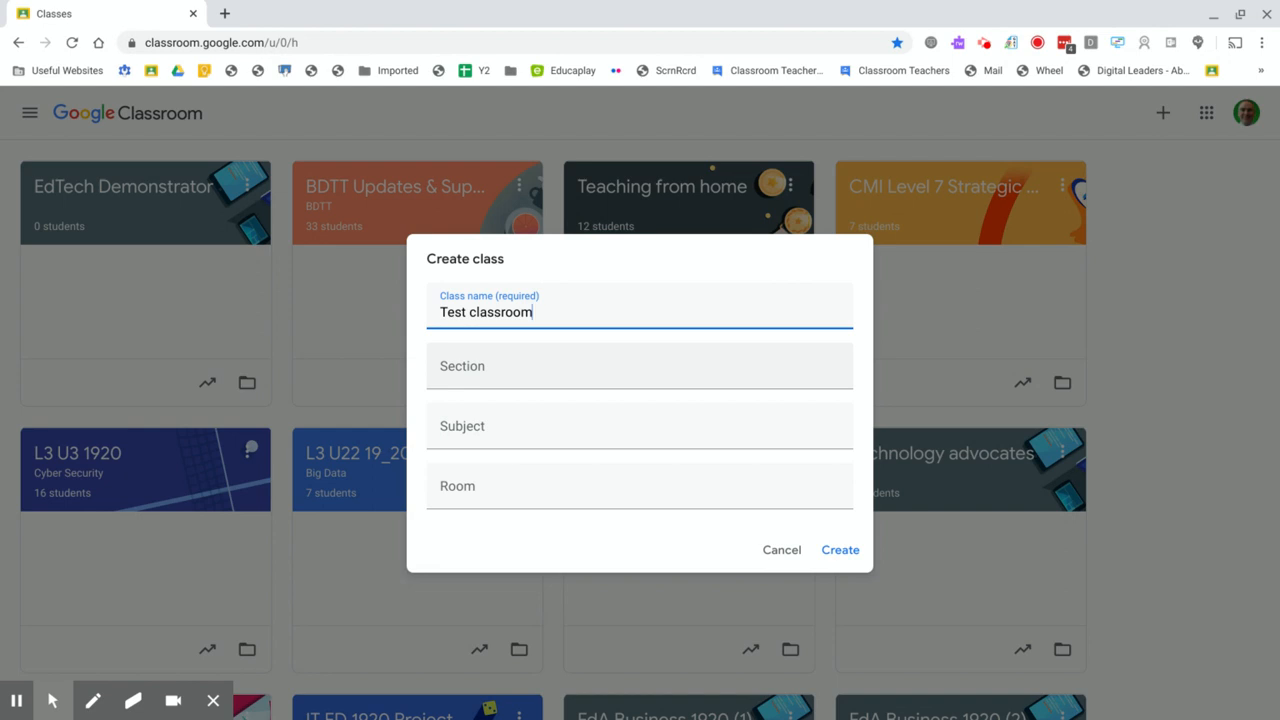
left_click(845, 550)
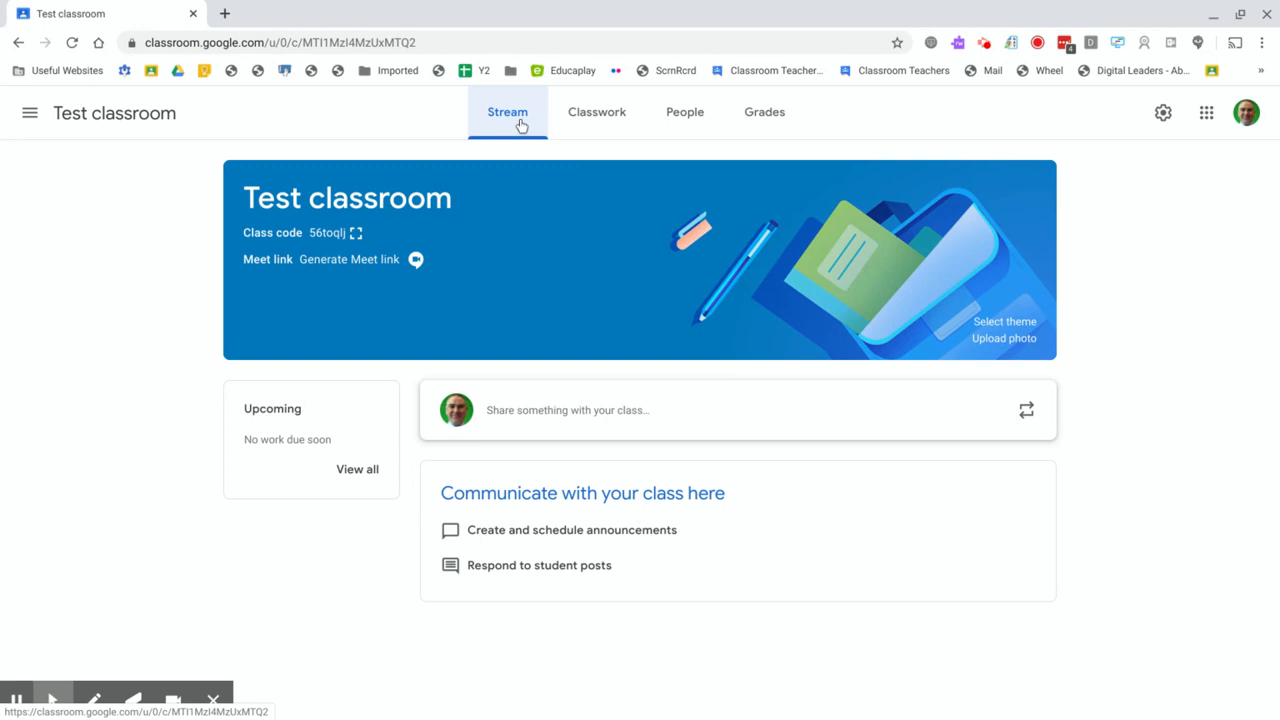
Step: Look through the class's Classwork, People and Grades pages, then return to Stream and view the enlarged class code
left_click(572, 120)
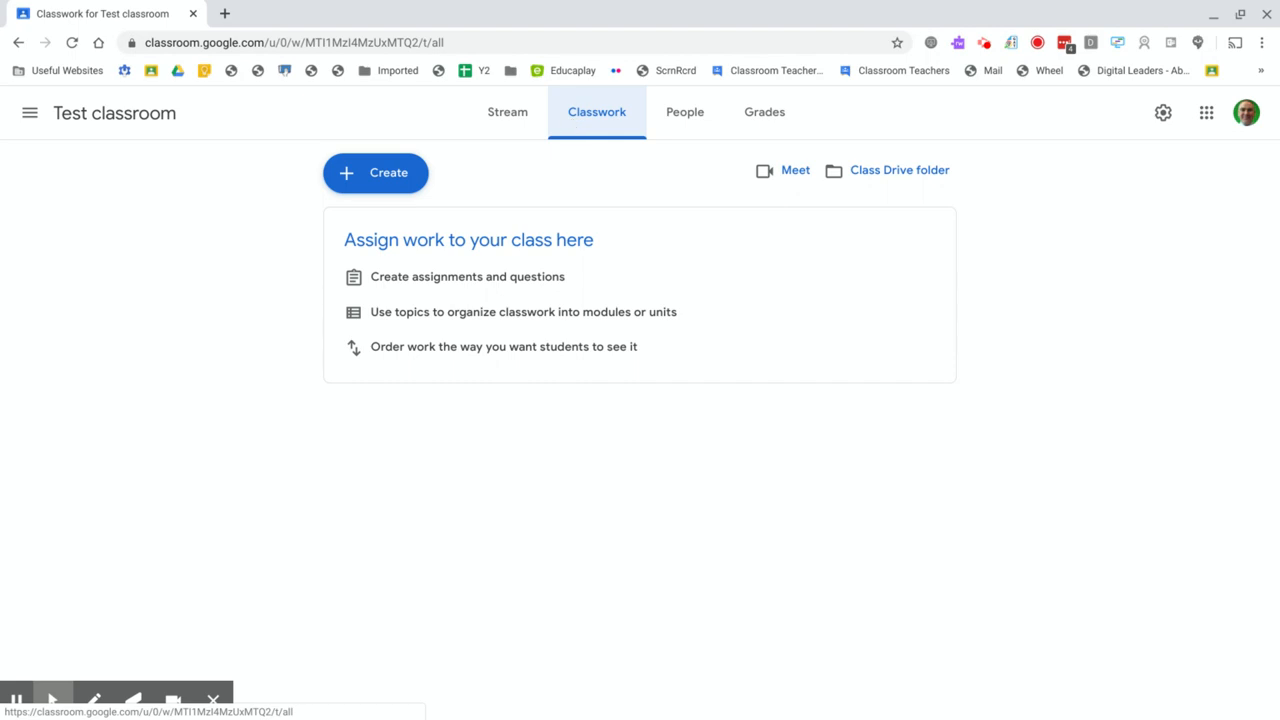
left_click(684, 122)
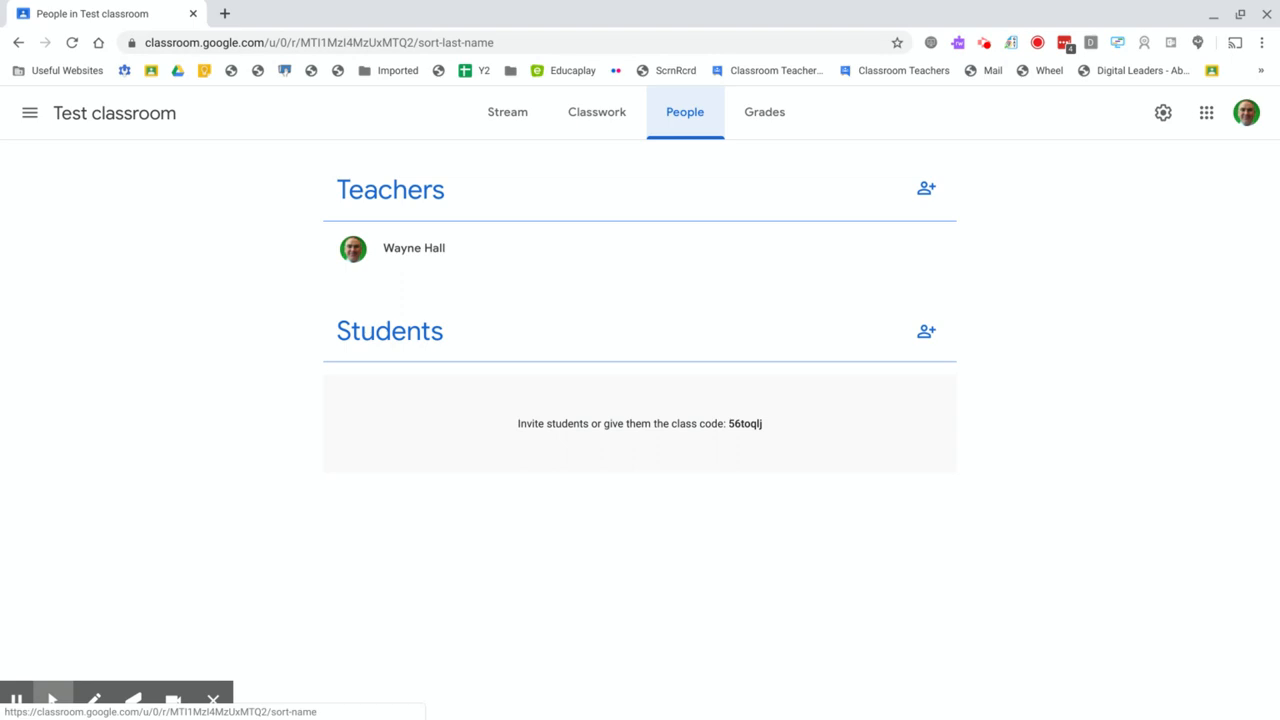
left_click(752, 120)
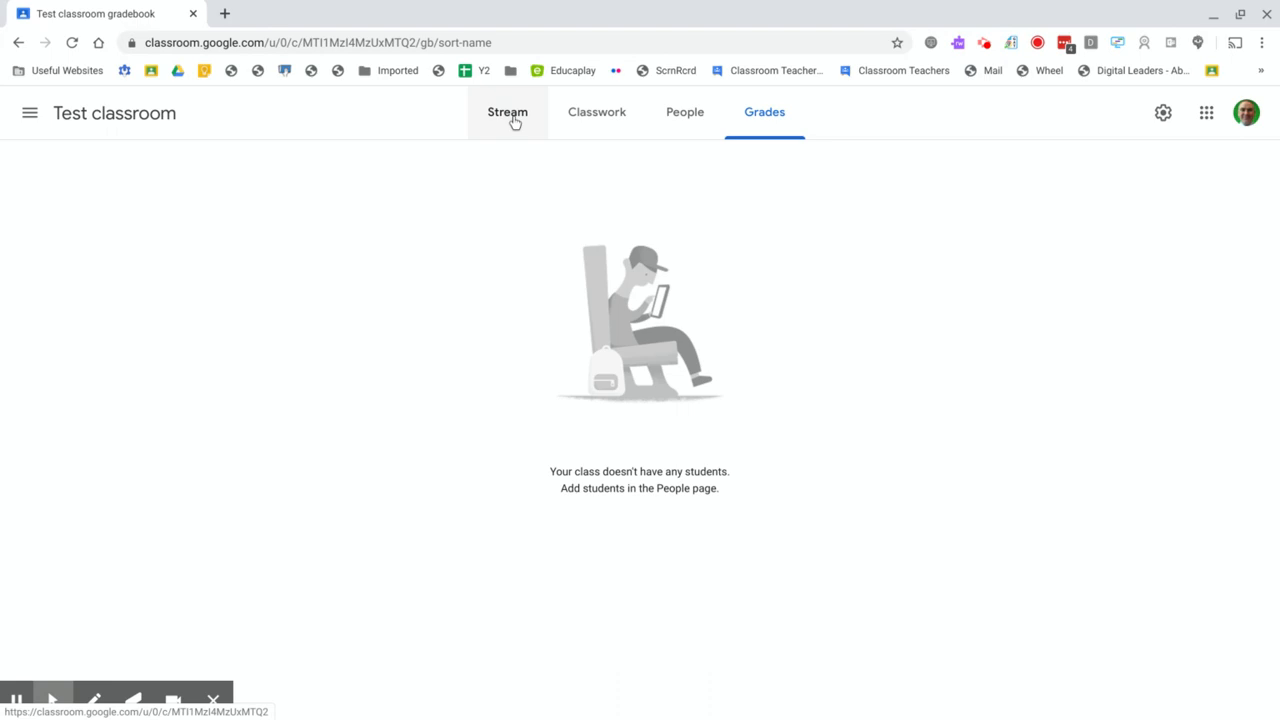
left_click(512, 118)
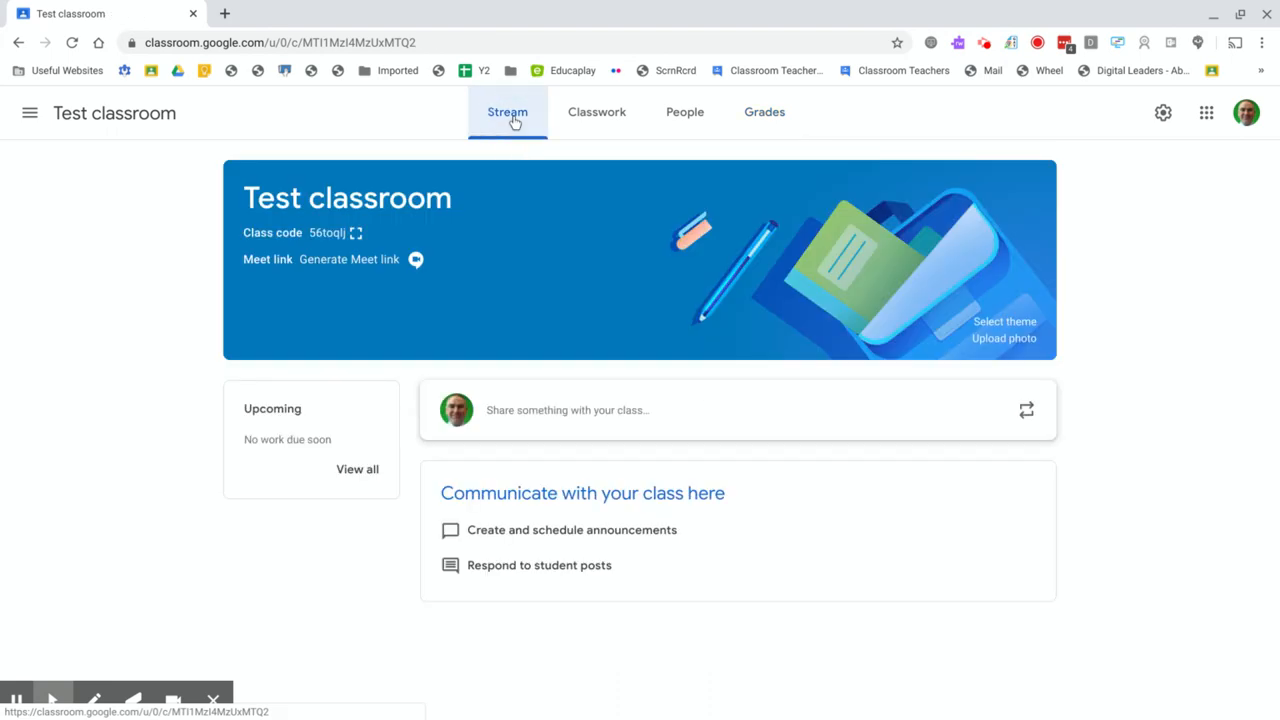
left_click(356, 234)
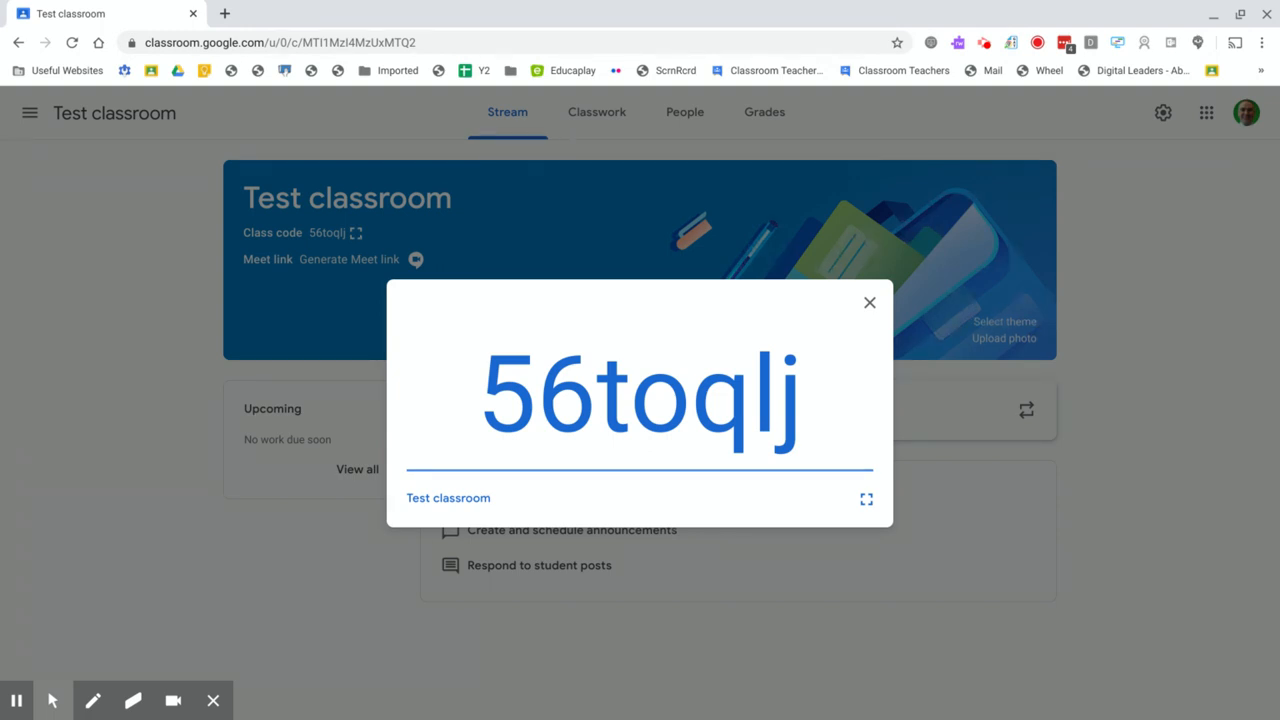
left_click(869, 303)
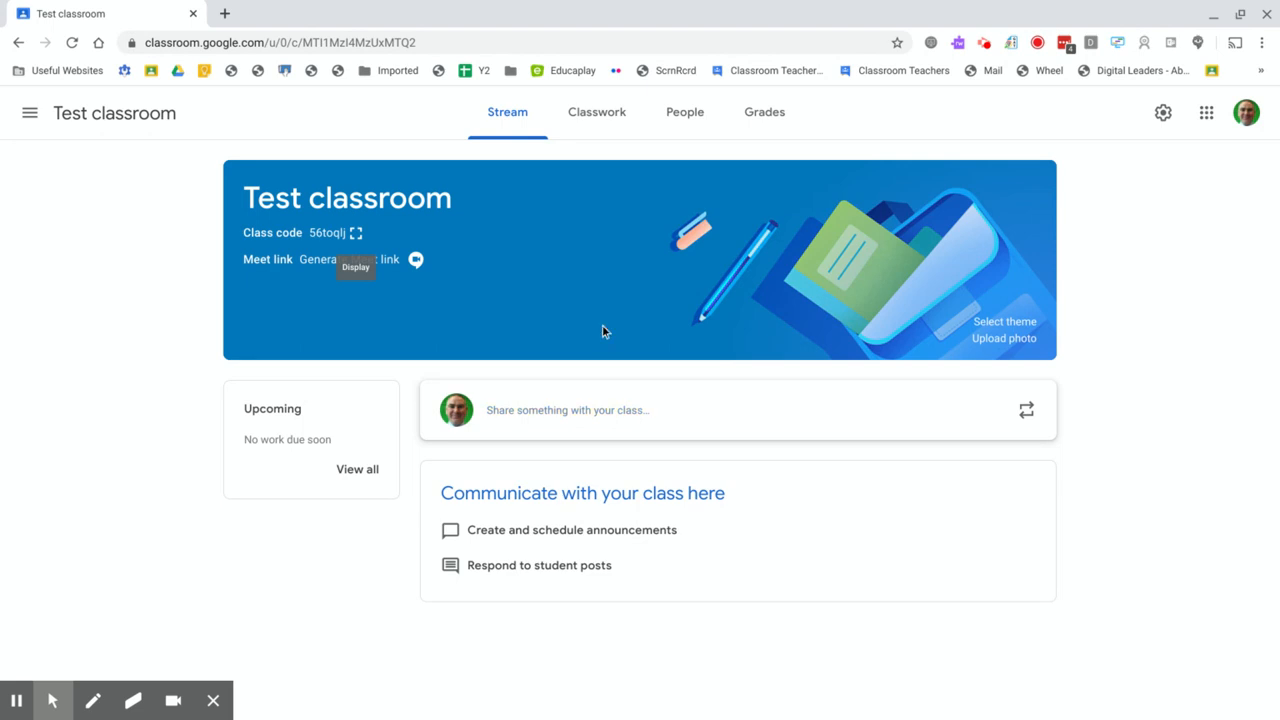
Step: Add a topic named "Topic 1" to the class's Classwork page
left_click(610, 124)
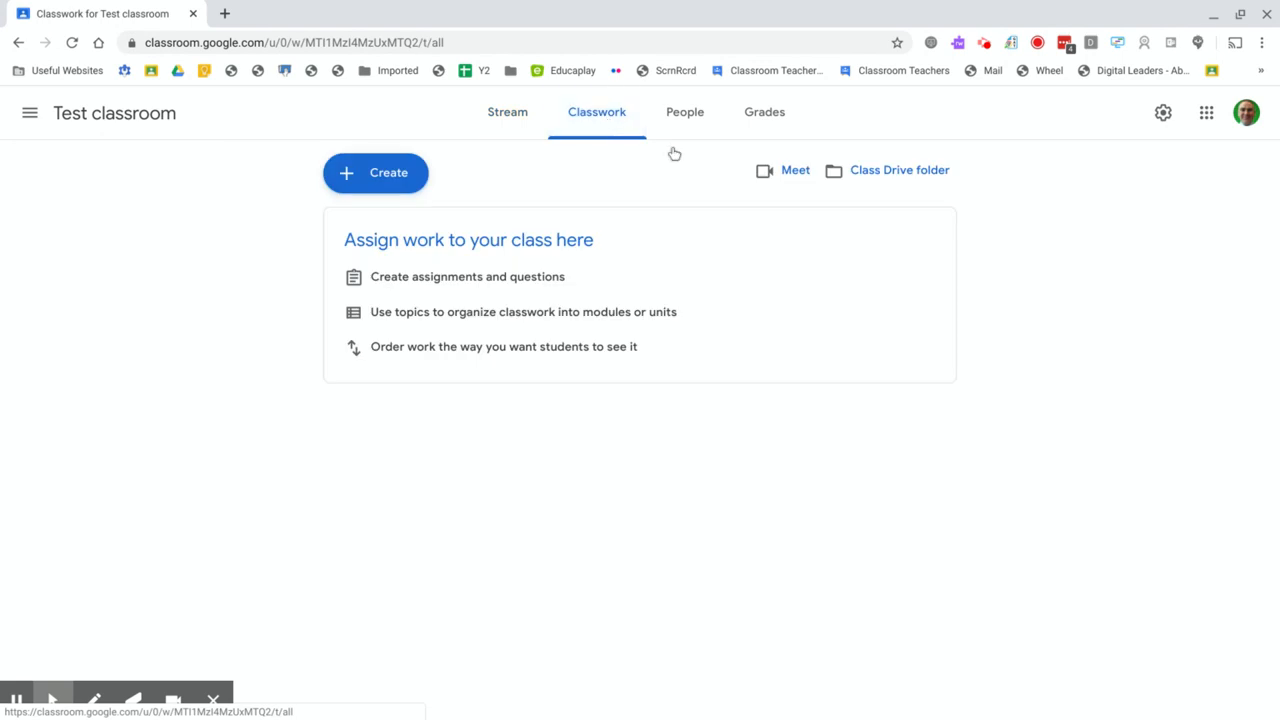
left_click(354, 191)
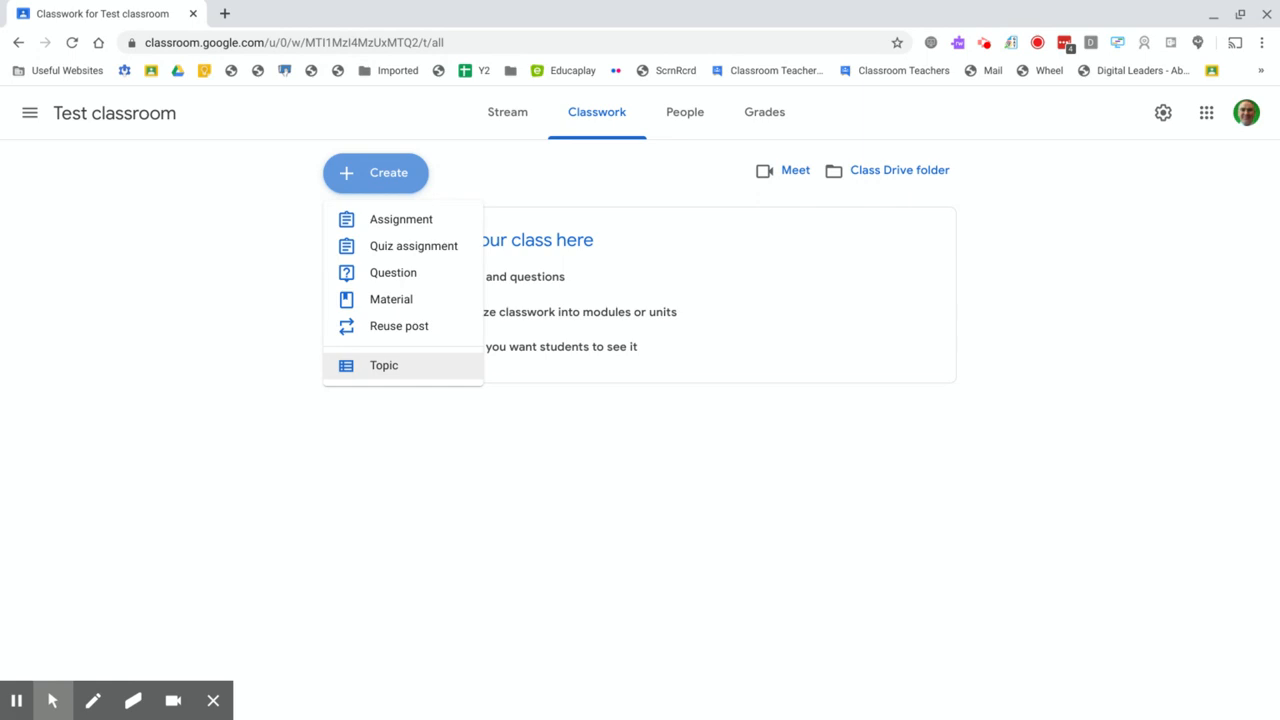
left_click(390, 368)
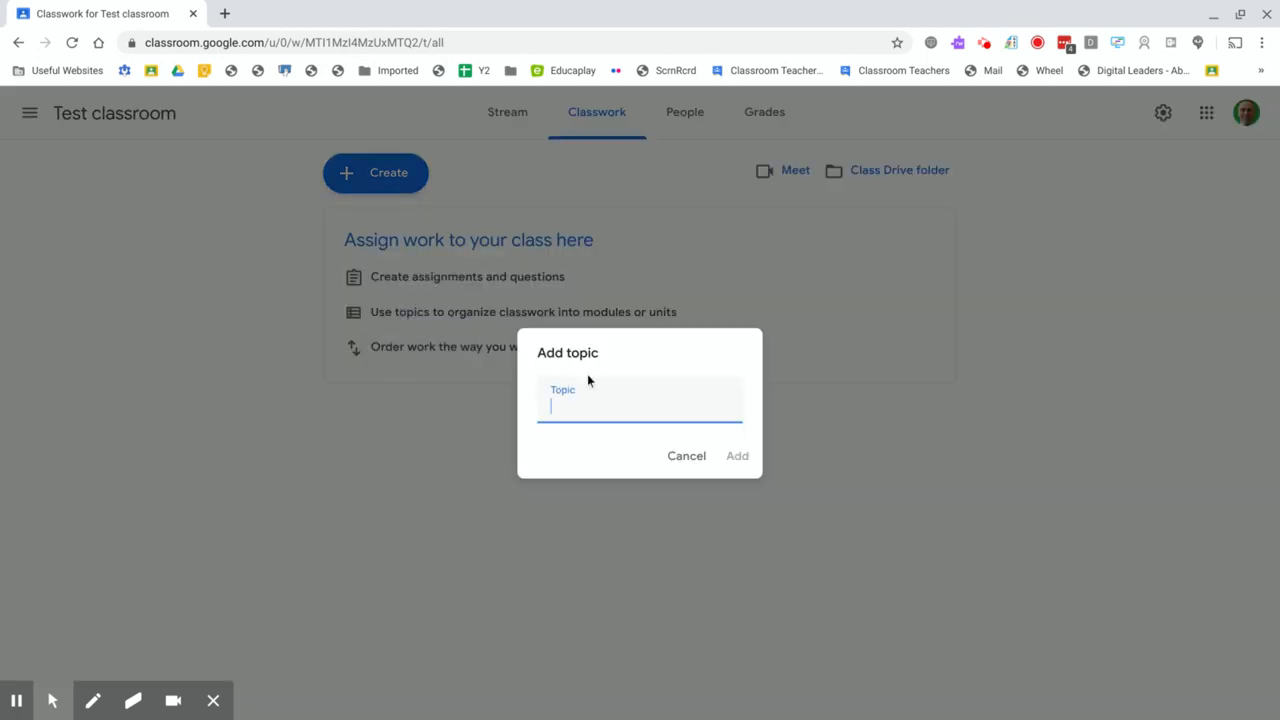
type("Topic 1")
left_click(740, 463)
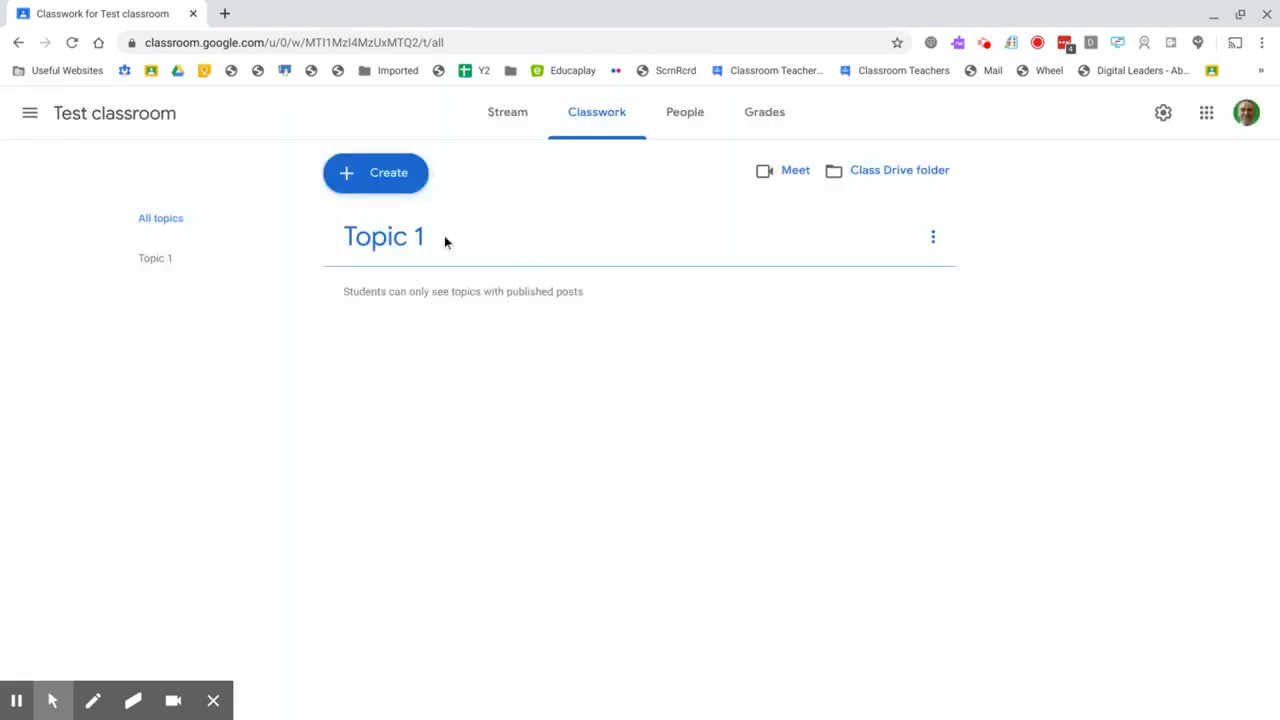
Step: Add a second classwork topic named "Topic 2"
left_click(380, 189)
left_click(384, 366)
type("Topic")
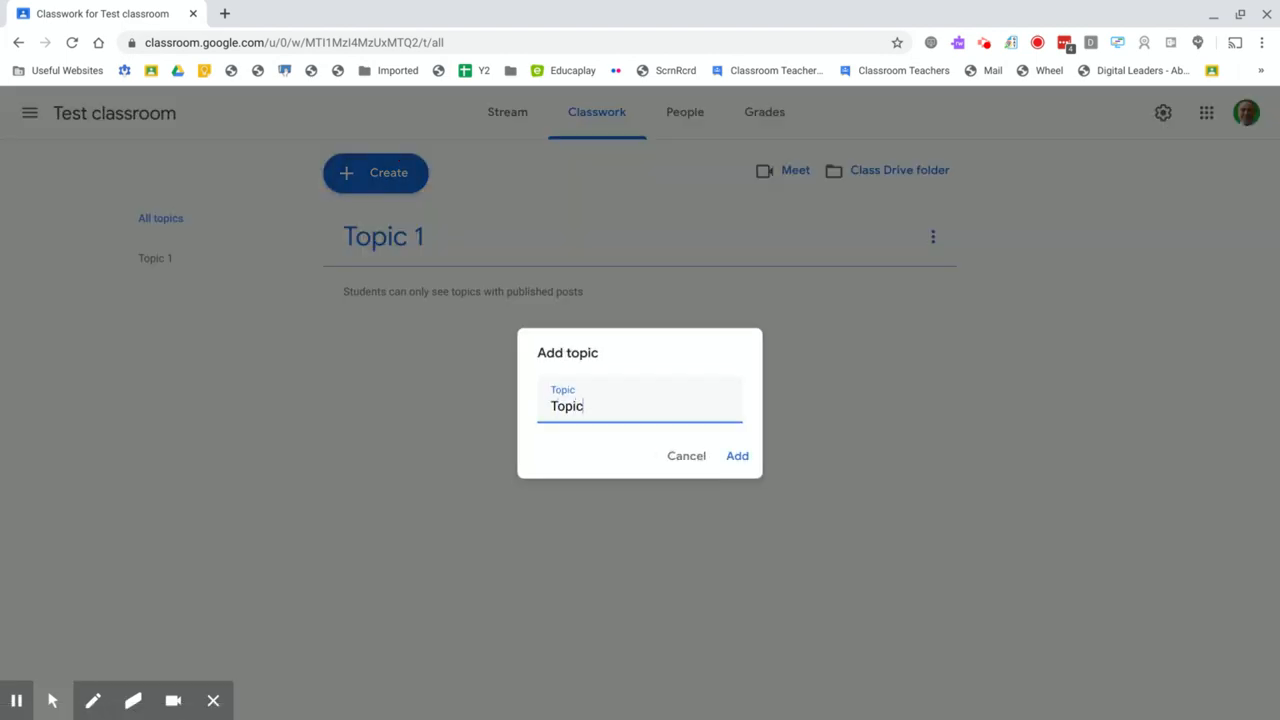
type(" 6")
key("BackSpace")
type("2")
key("Return")
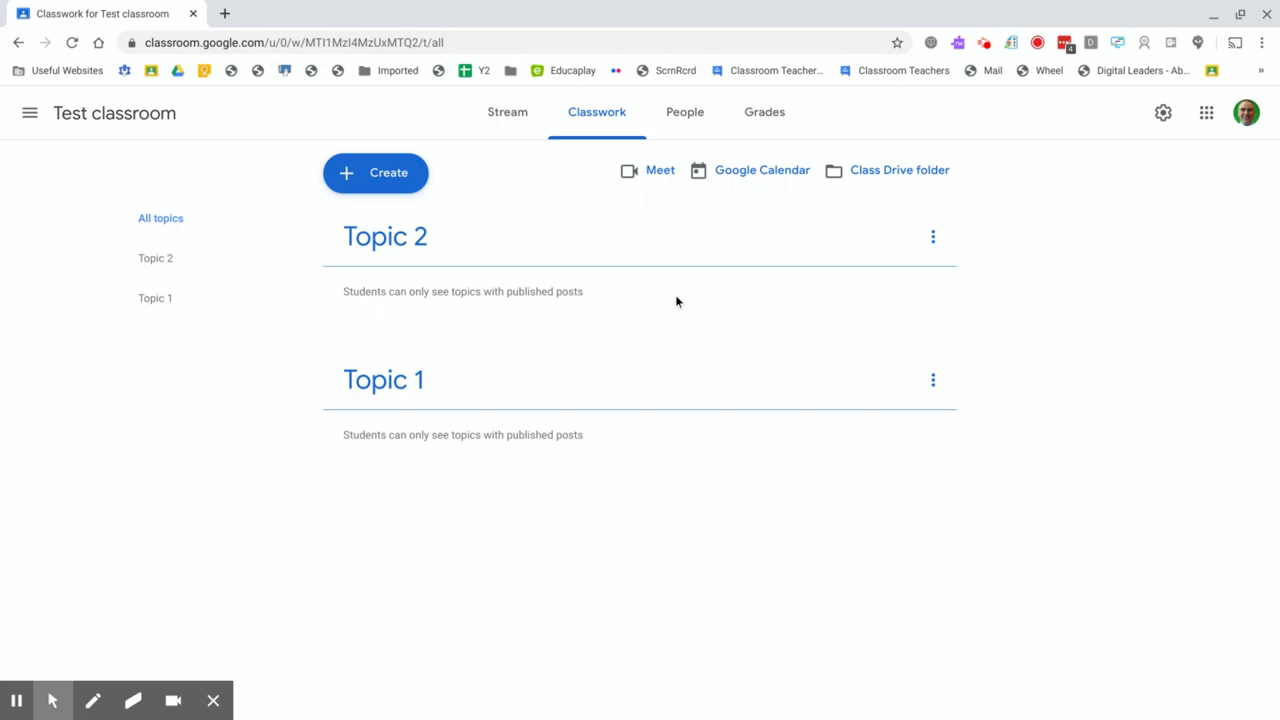
Step: Add a third classwork topic named "Topic 3"
left_click(378, 180)
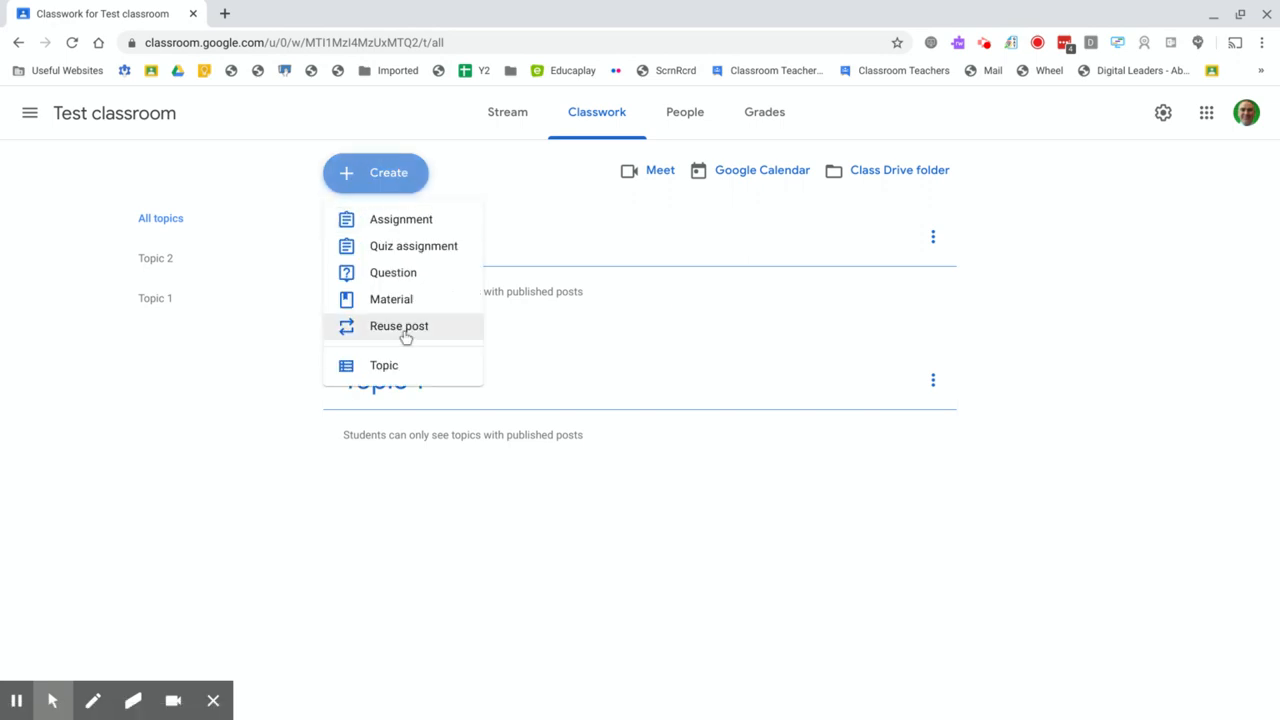
left_click(383, 372)
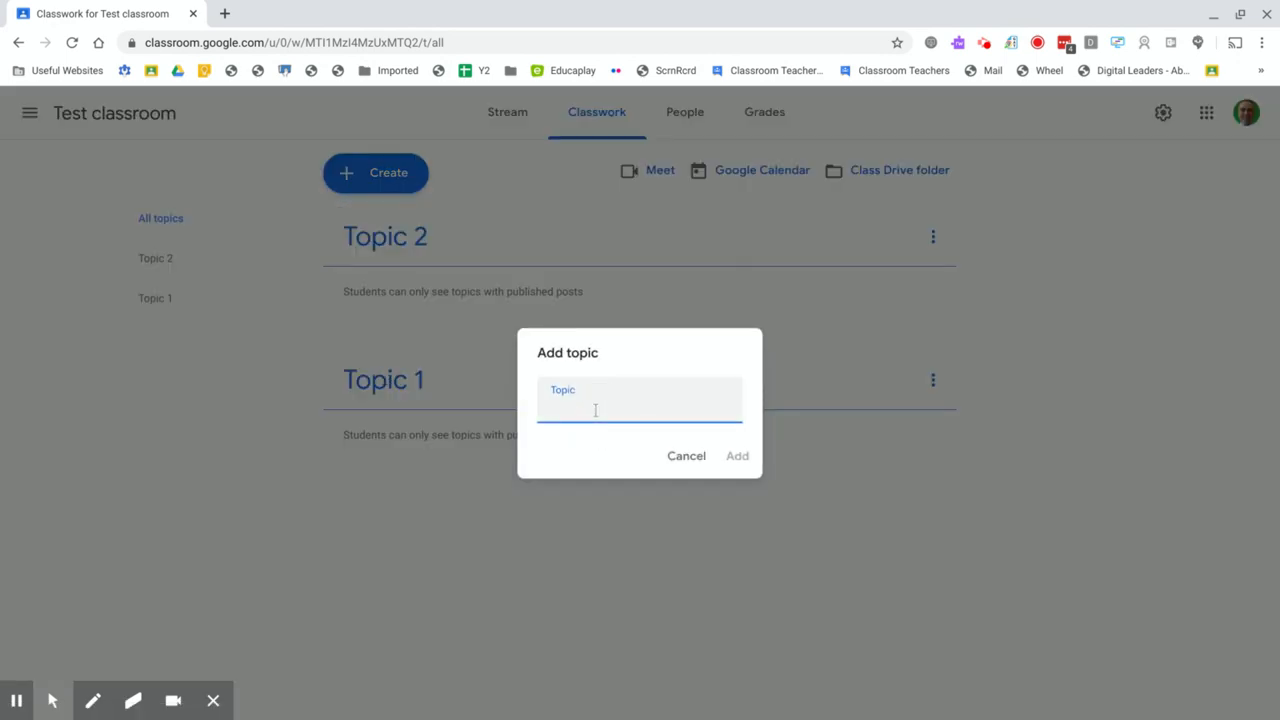
type("Topic 3")
left_click(737, 456)
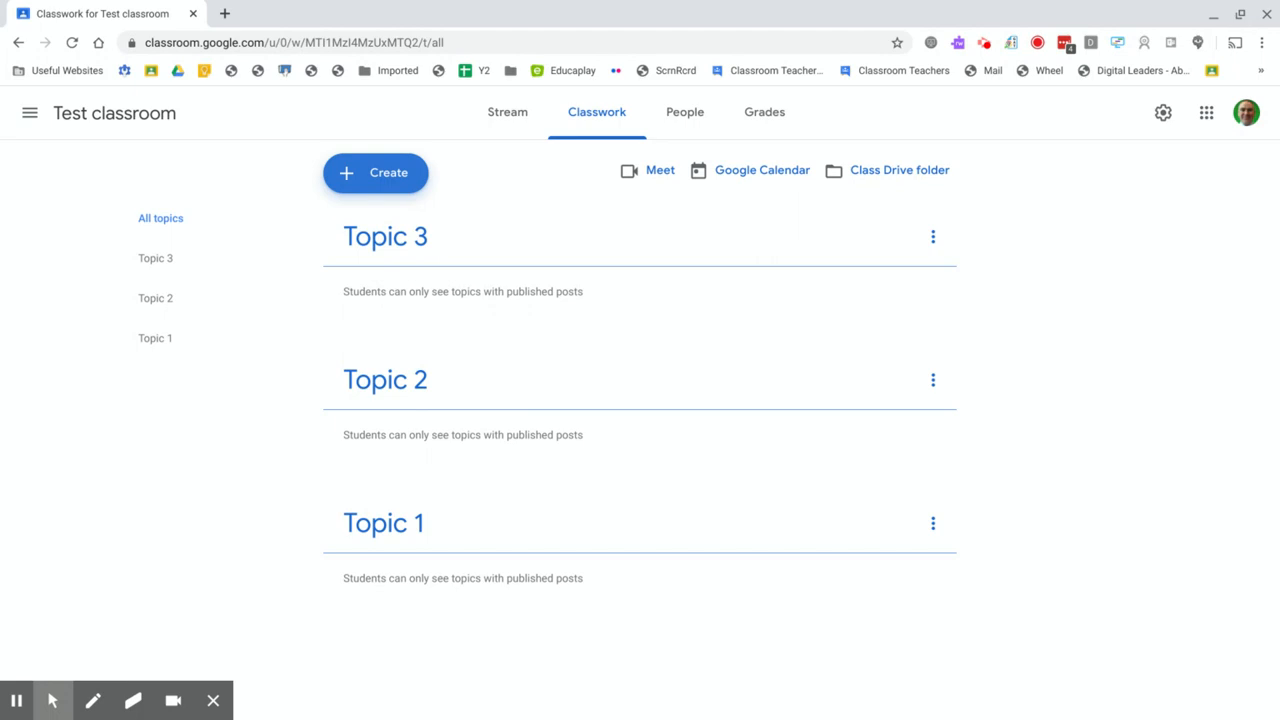
Step: Start a new Material post in the classwork
left_click(395, 180)
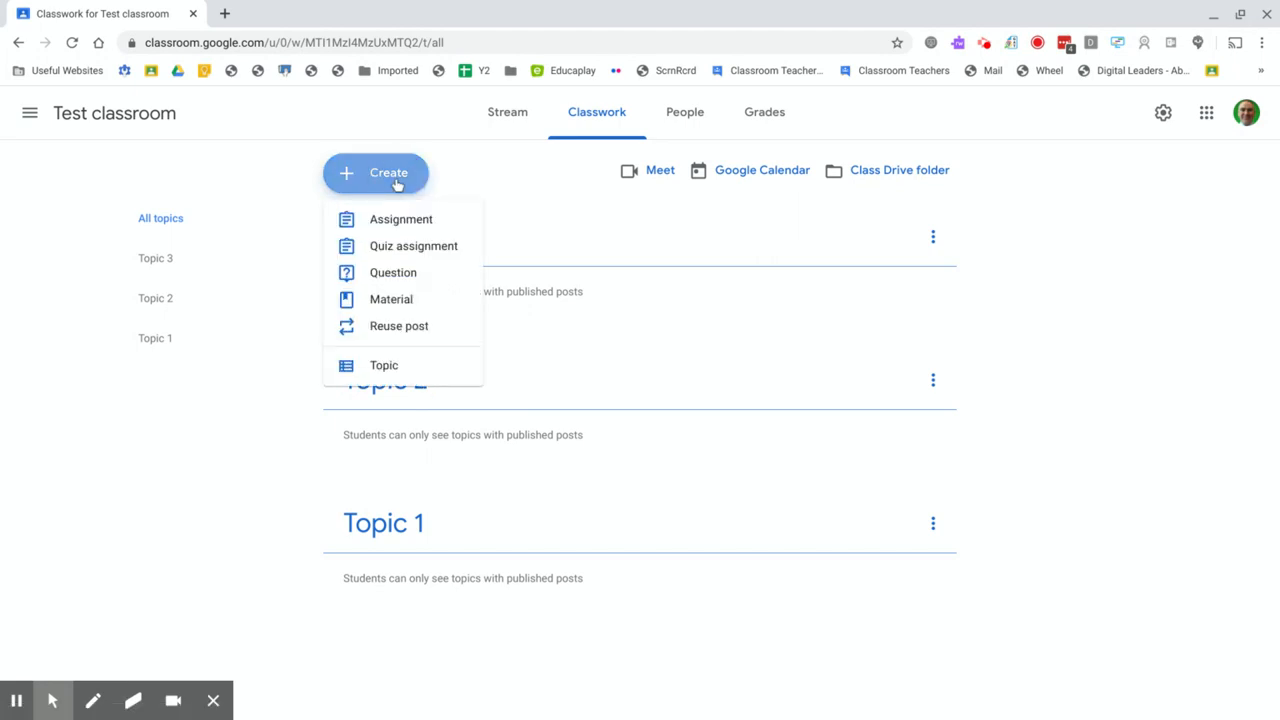
left_click(391, 302)
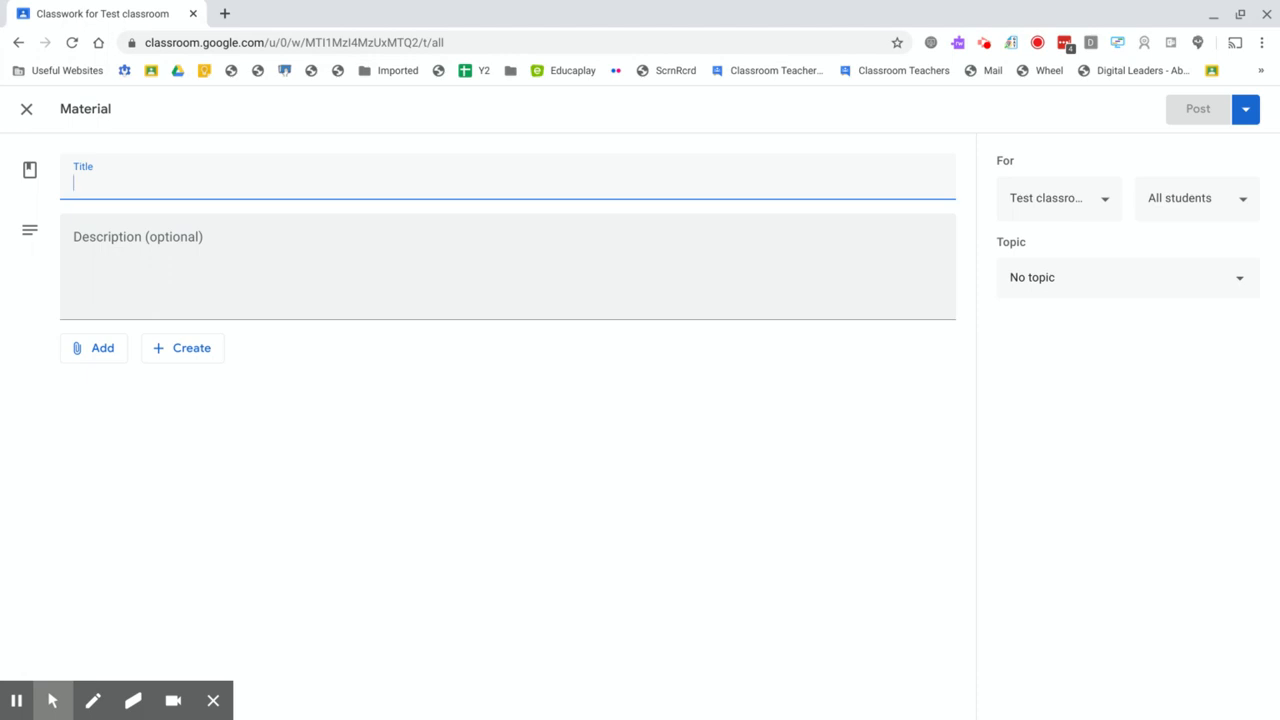
Step: Examine the material's attachment sources, the file upload dialog and the Google file types that can be created
left_click(111, 356)
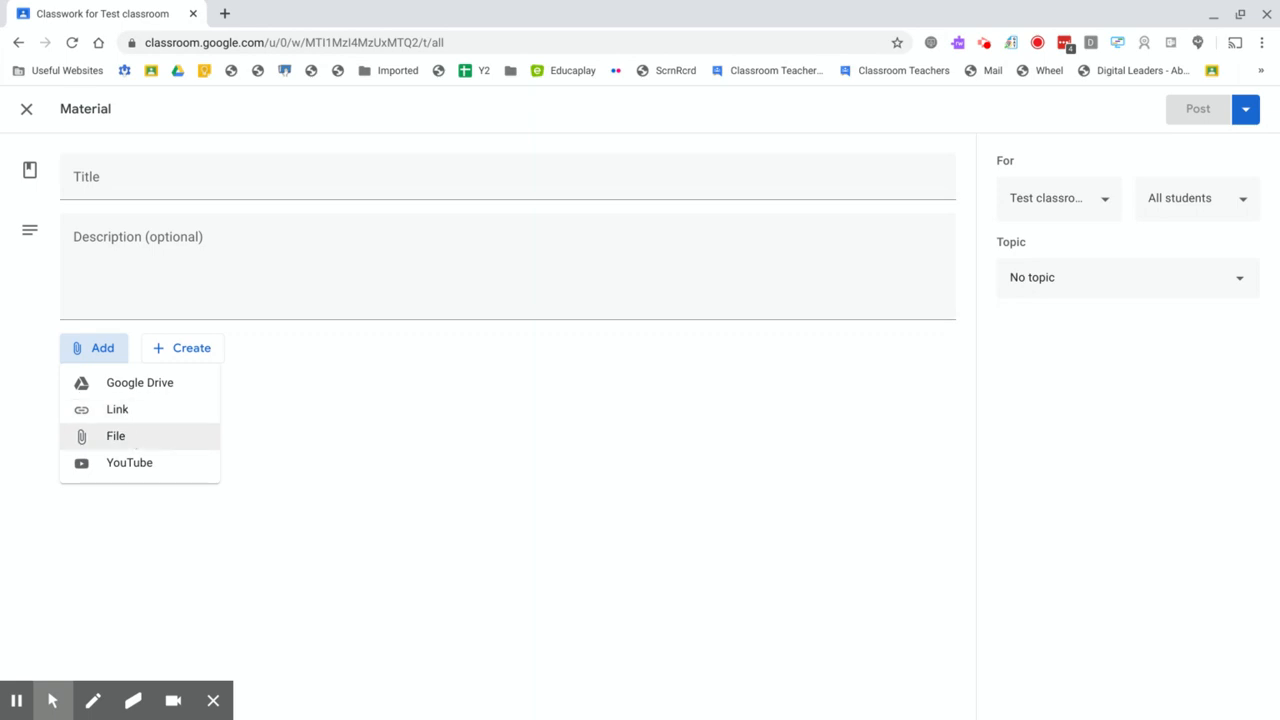
left_click(134, 442)
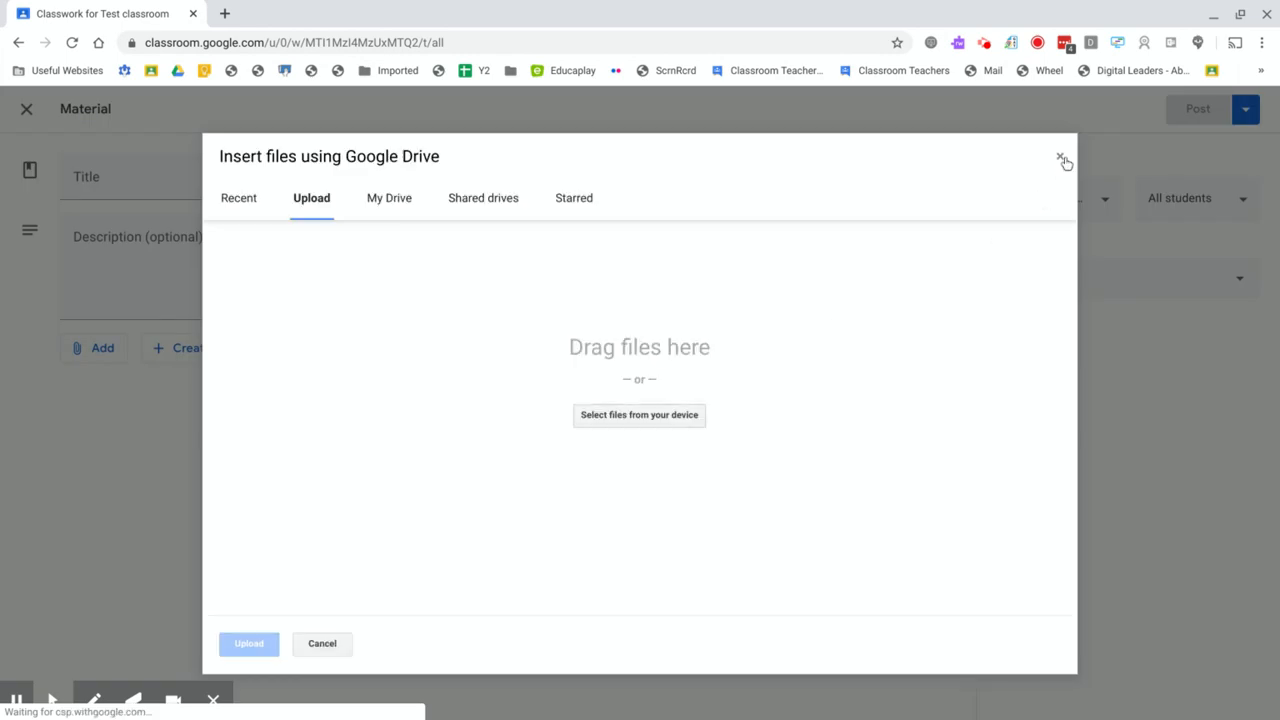
left_click(1062, 160)
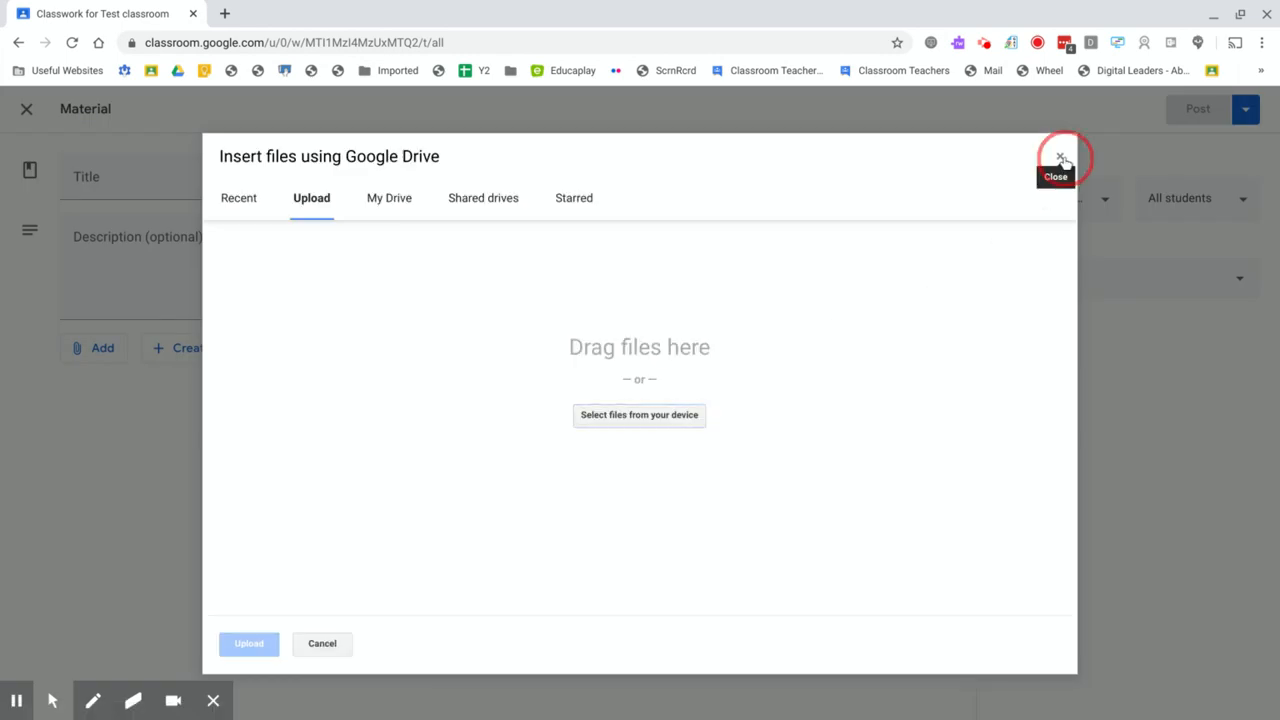
left_click(91, 349)
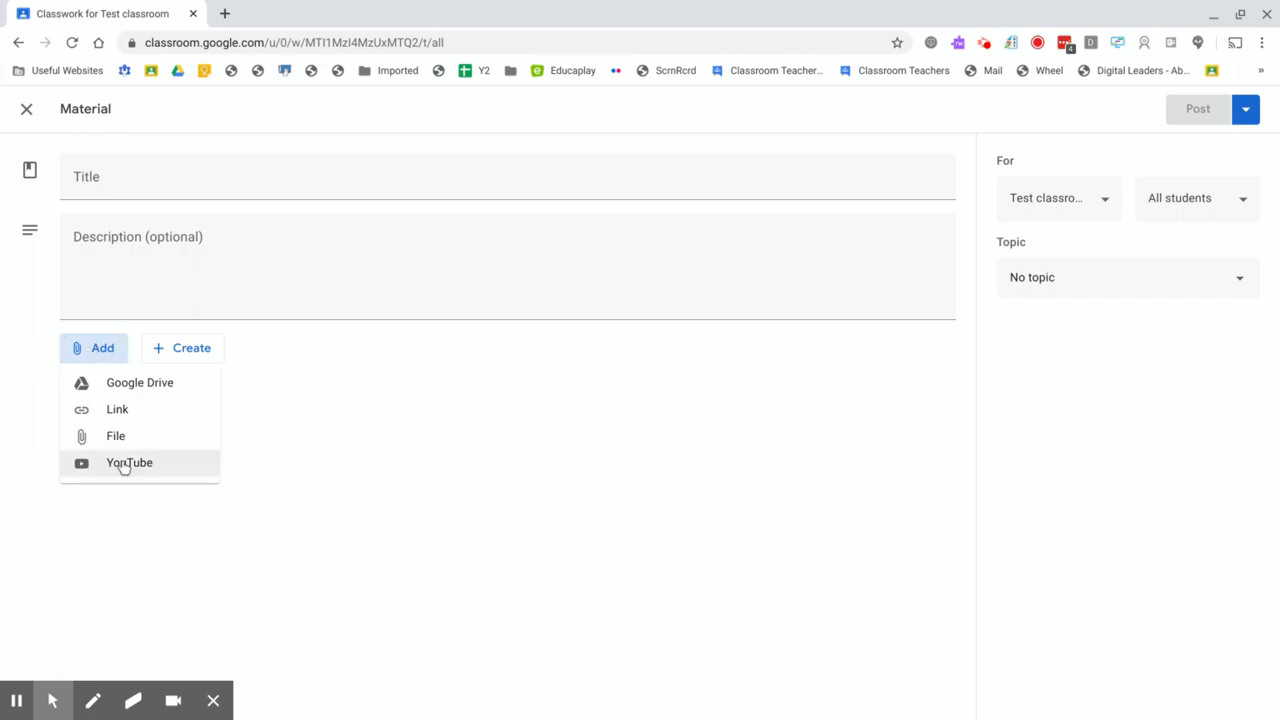
left_click(176, 354)
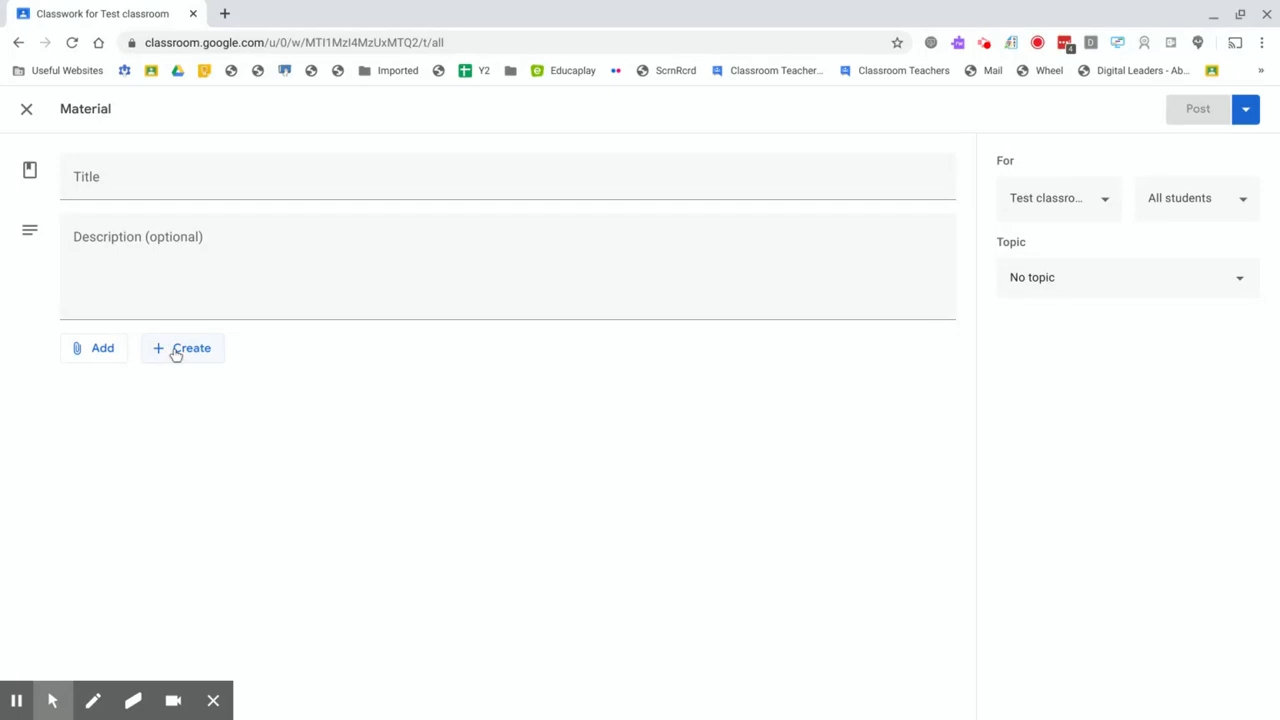
left_click(176, 354)
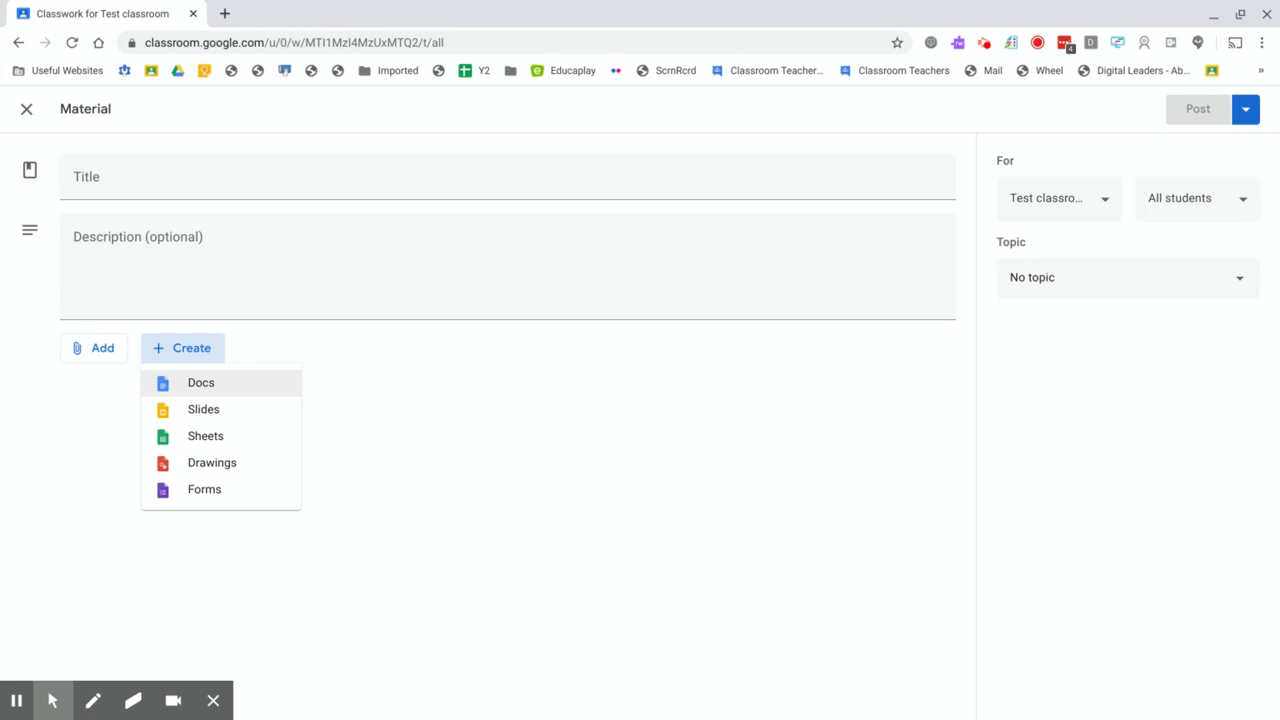
left_click(95, 354)
Step: Attach "Teaching remotely with Google Chat.pdf" and "Discounted cash flow CMI.pdf" from the "!A collection of files" folder in My Drive to the material
left_click(95, 352)
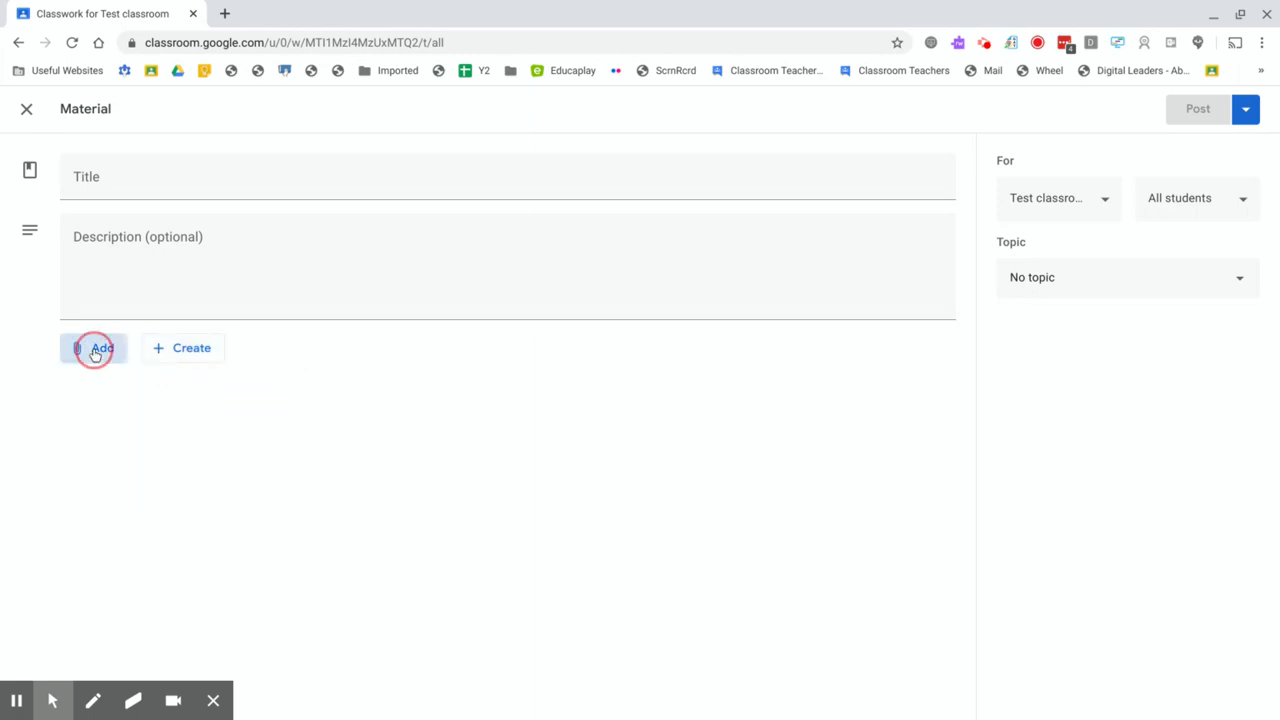
left_click(124, 387)
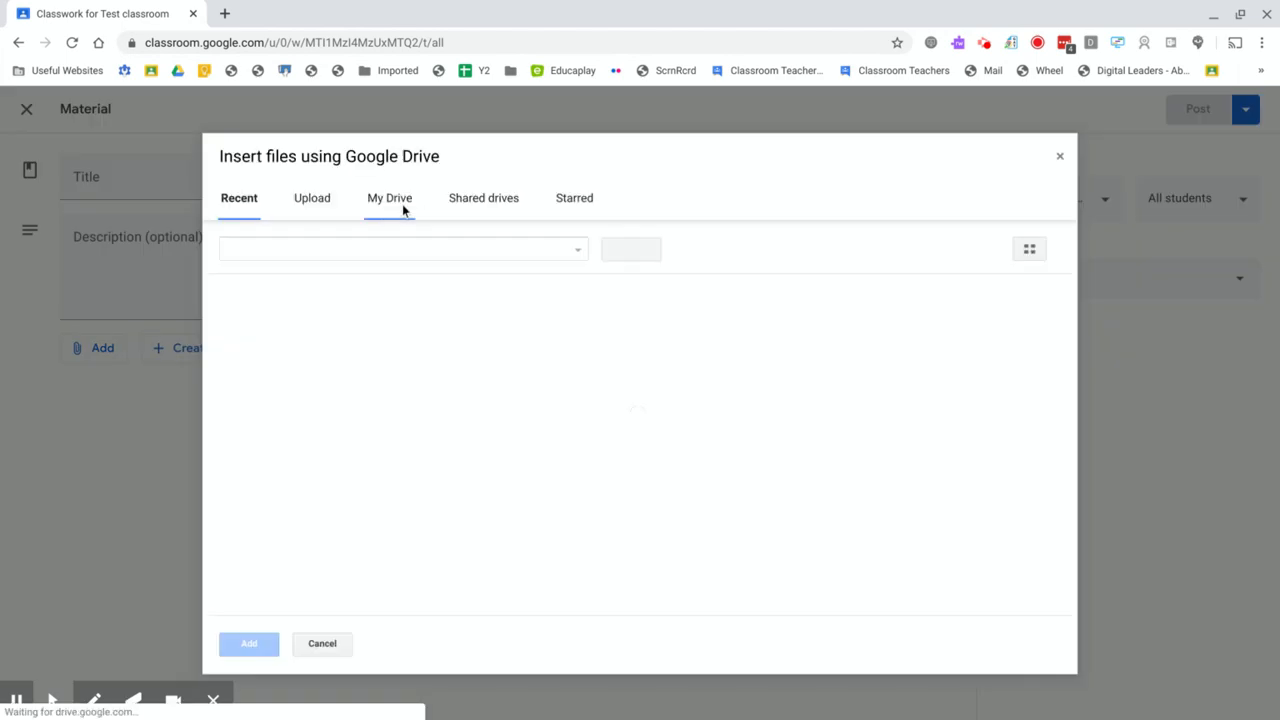
left_click(402, 204)
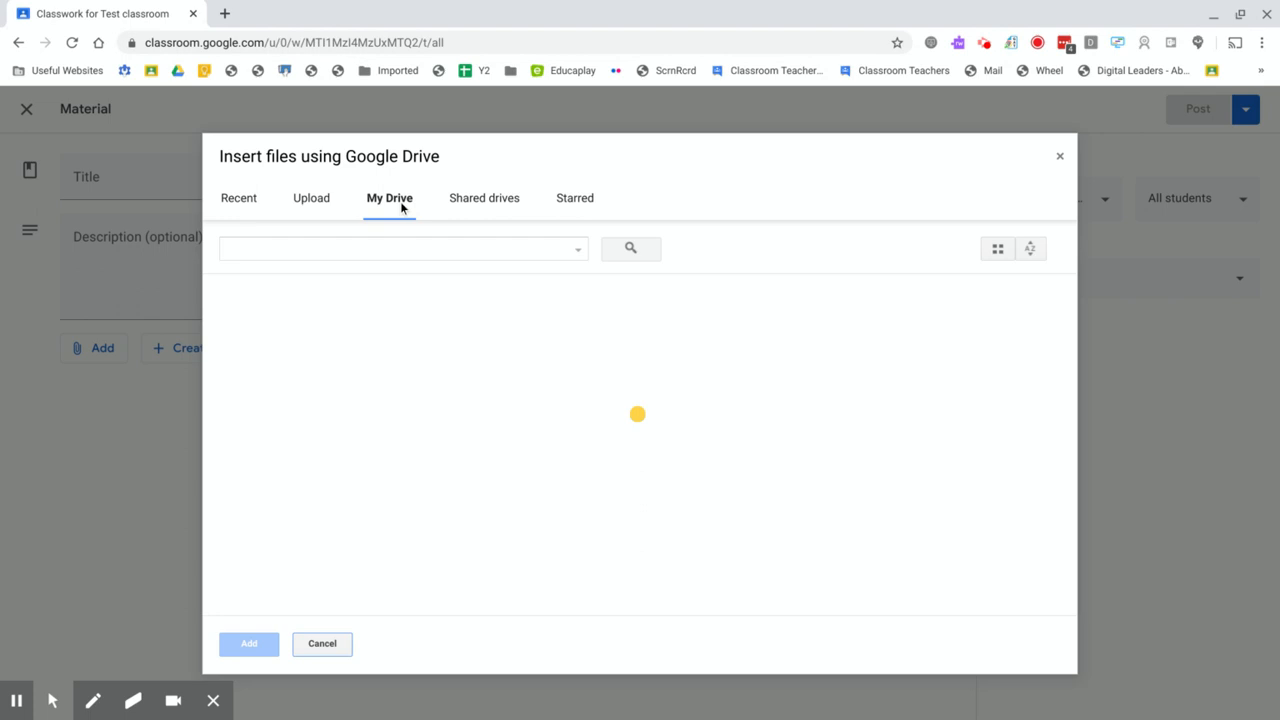
left_click(303, 338)
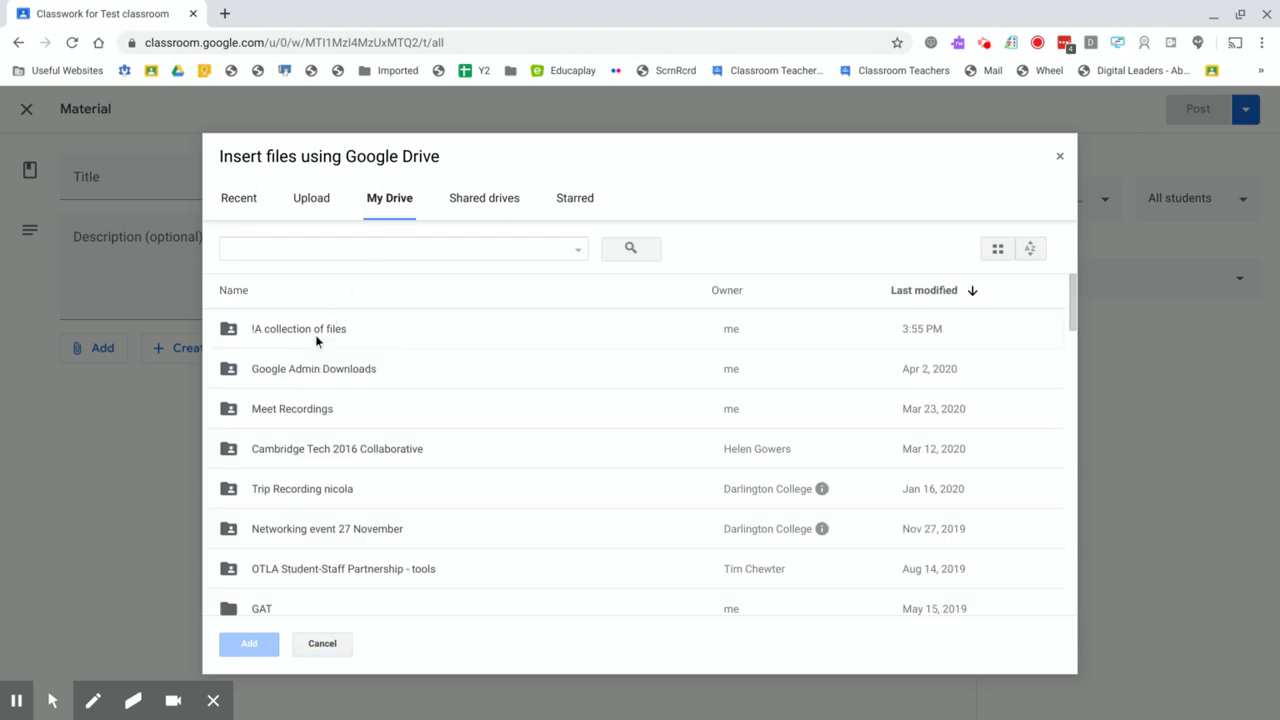
double_click(314, 334)
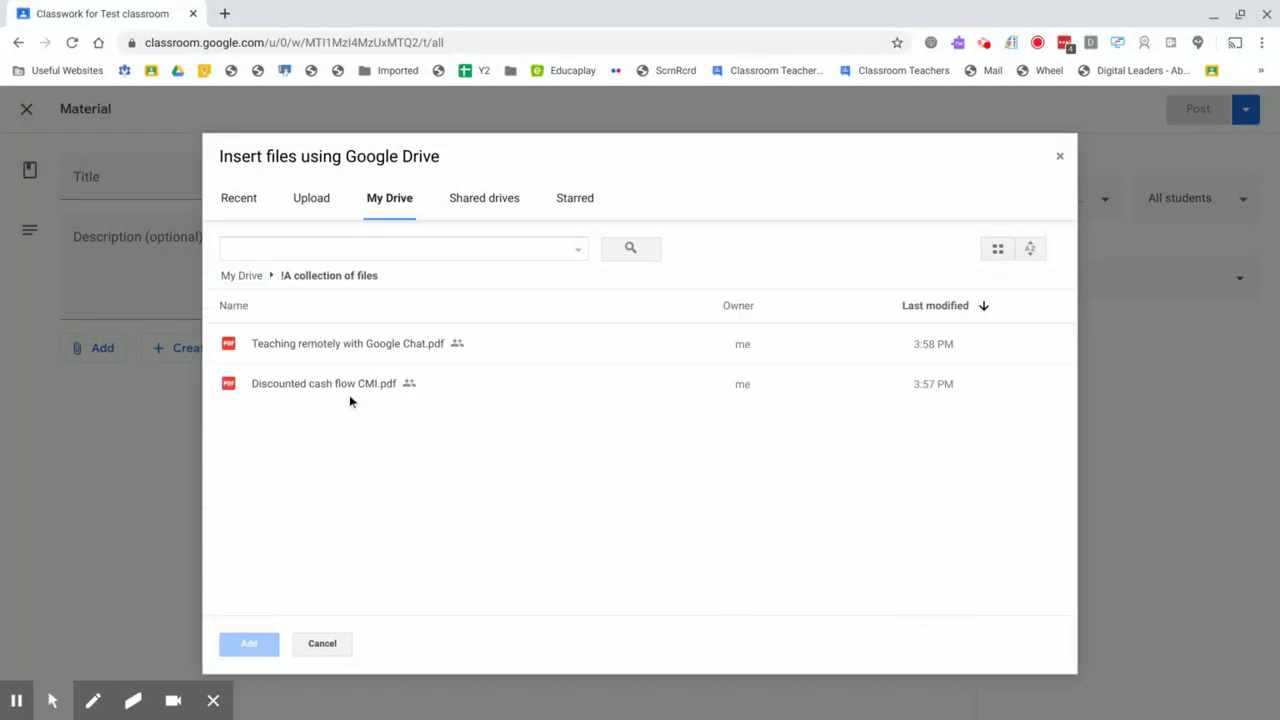
left_click(320, 343)
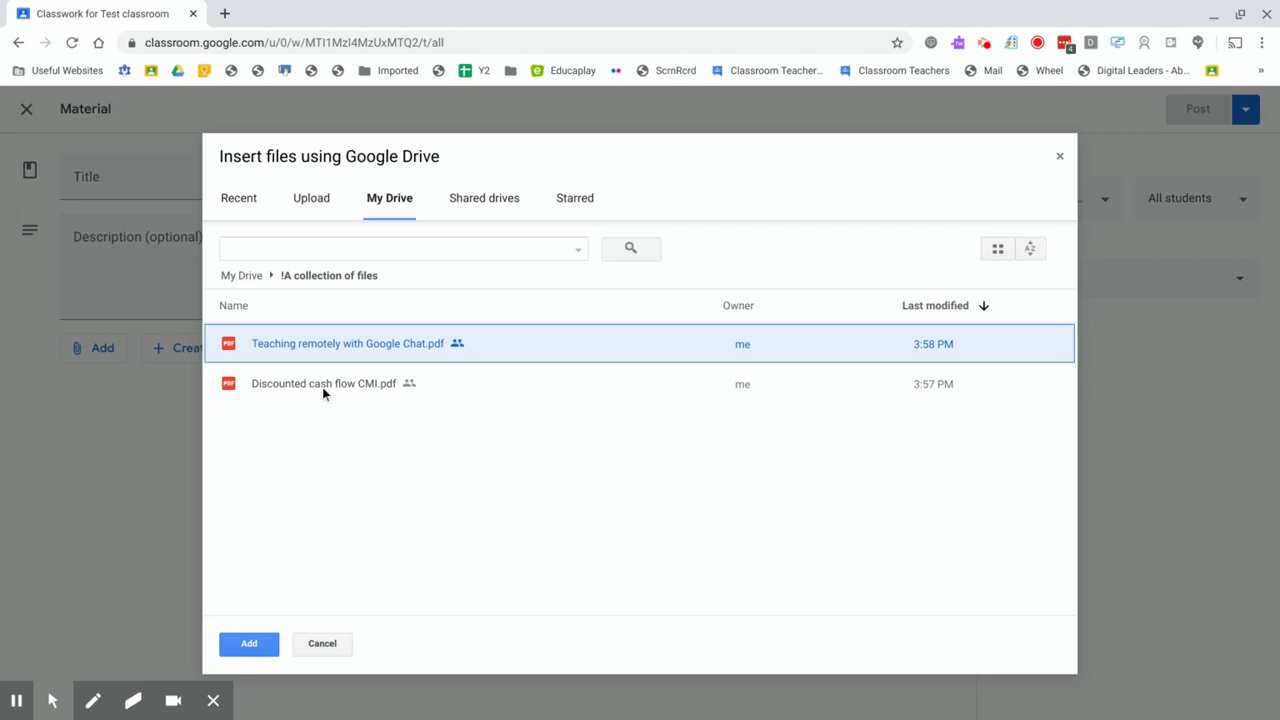
left_click(322, 387, "shift")
left_click(249, 644)
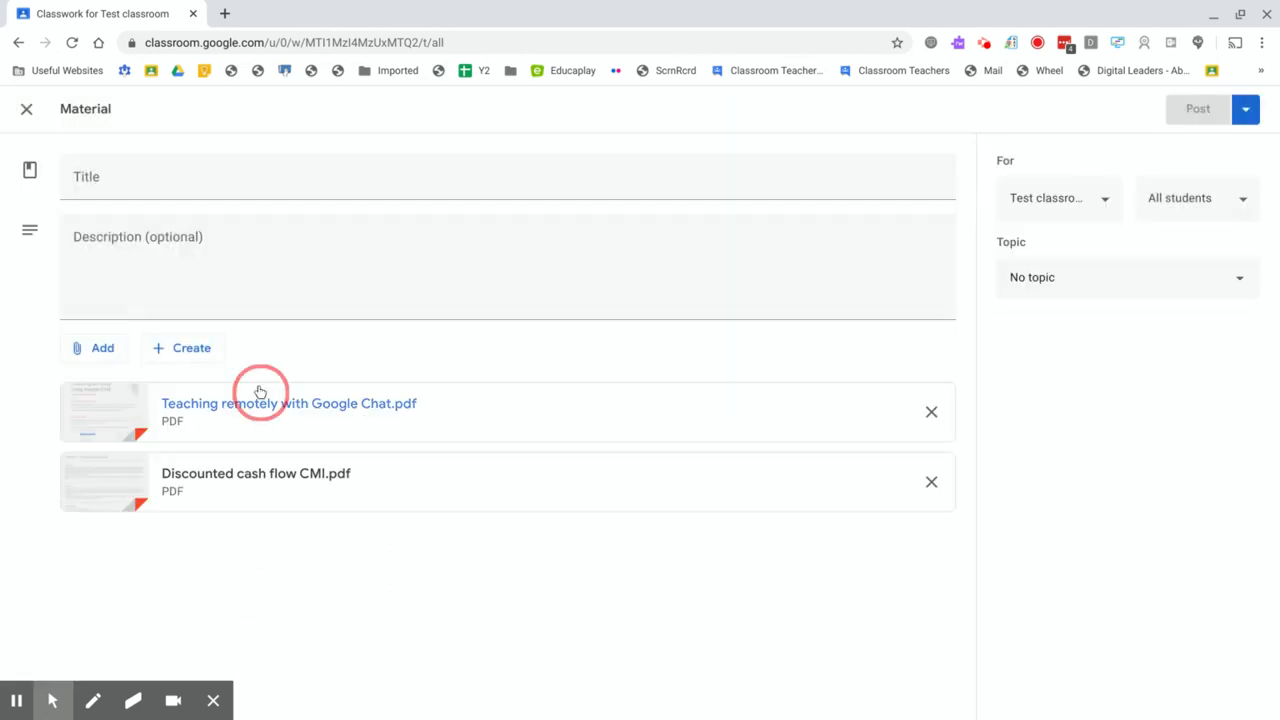
Step: Title the material "Just some files for the students to read" and assign it to Topic 1
left_click(157, 177)
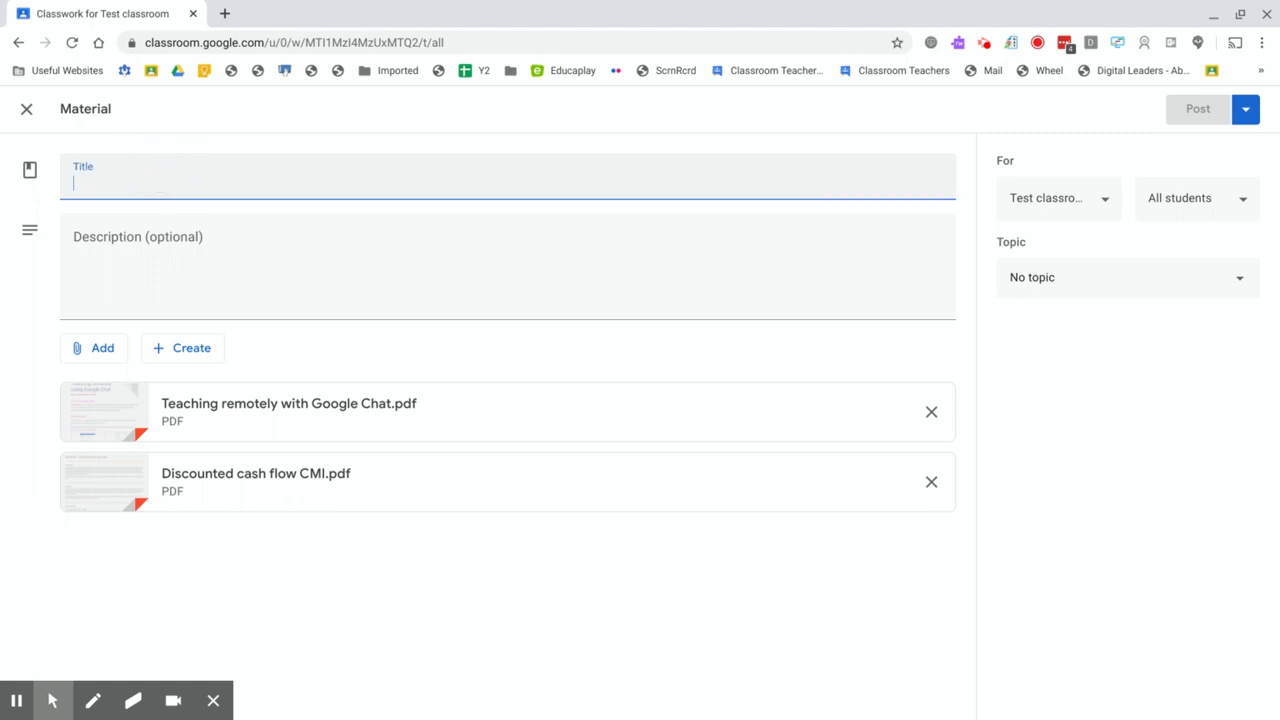
type("Just so")
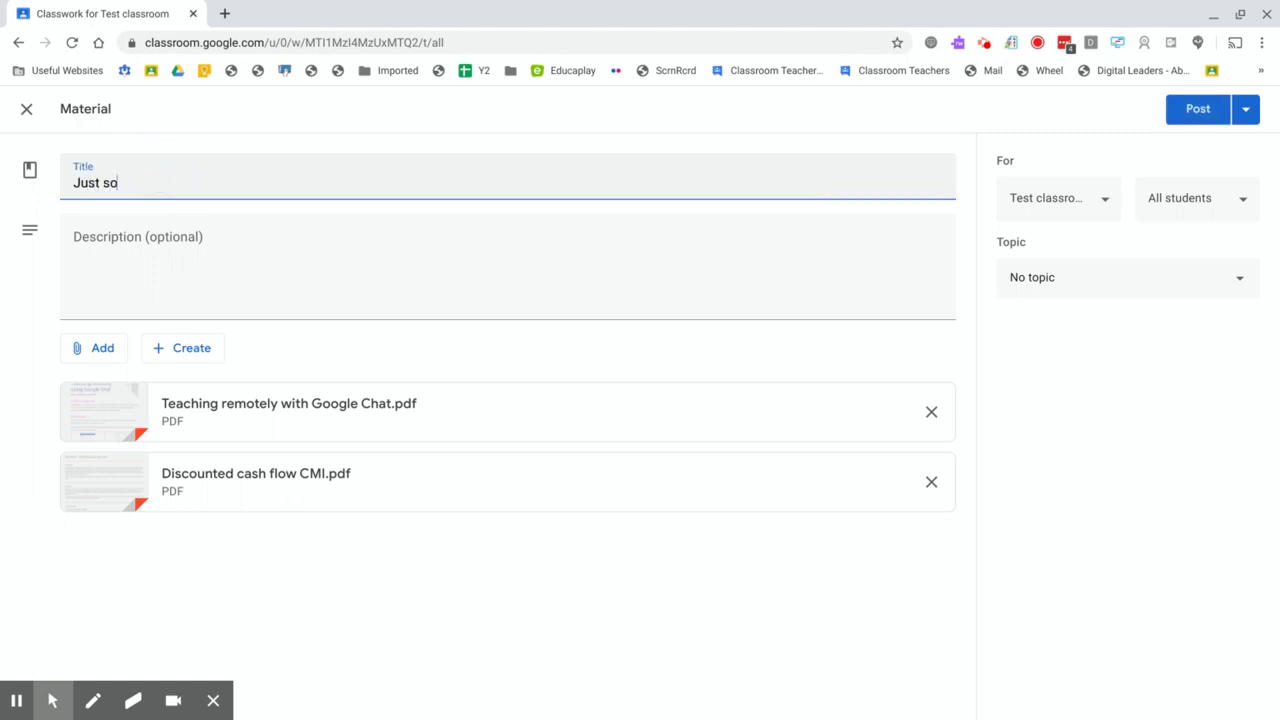
type("me files for the students ")
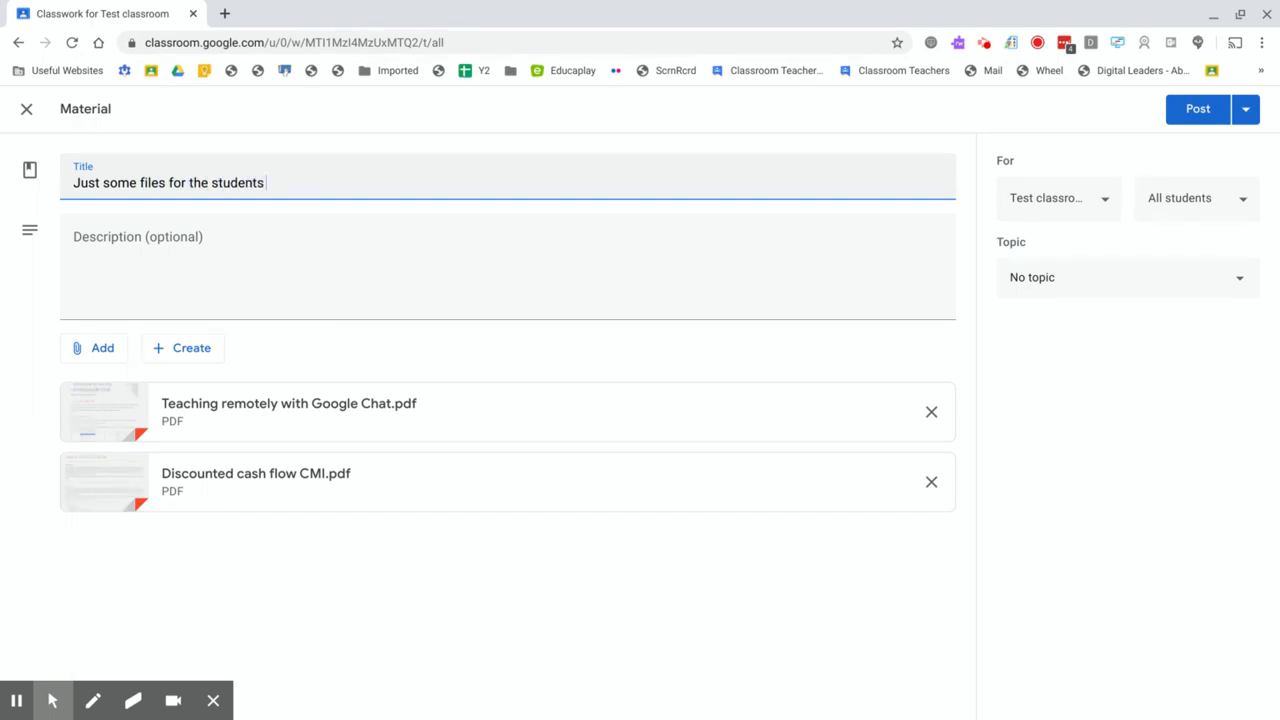
type("to read")
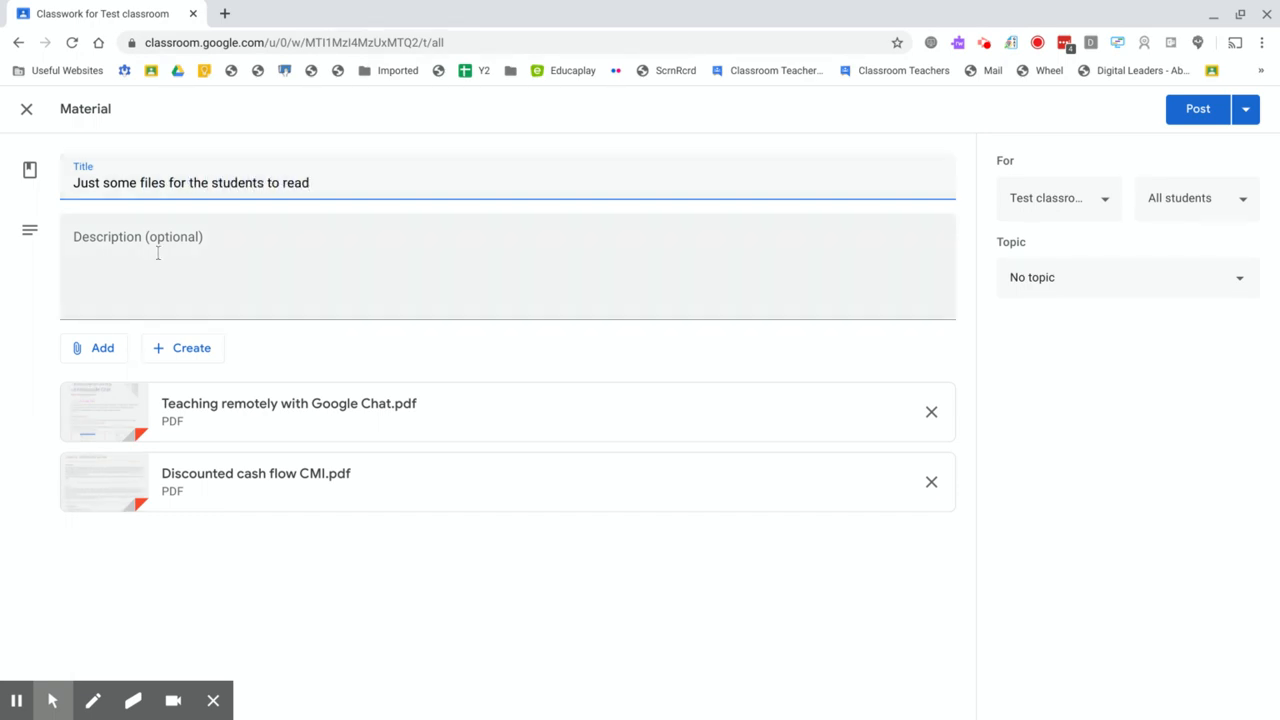
left_click(145, 279)
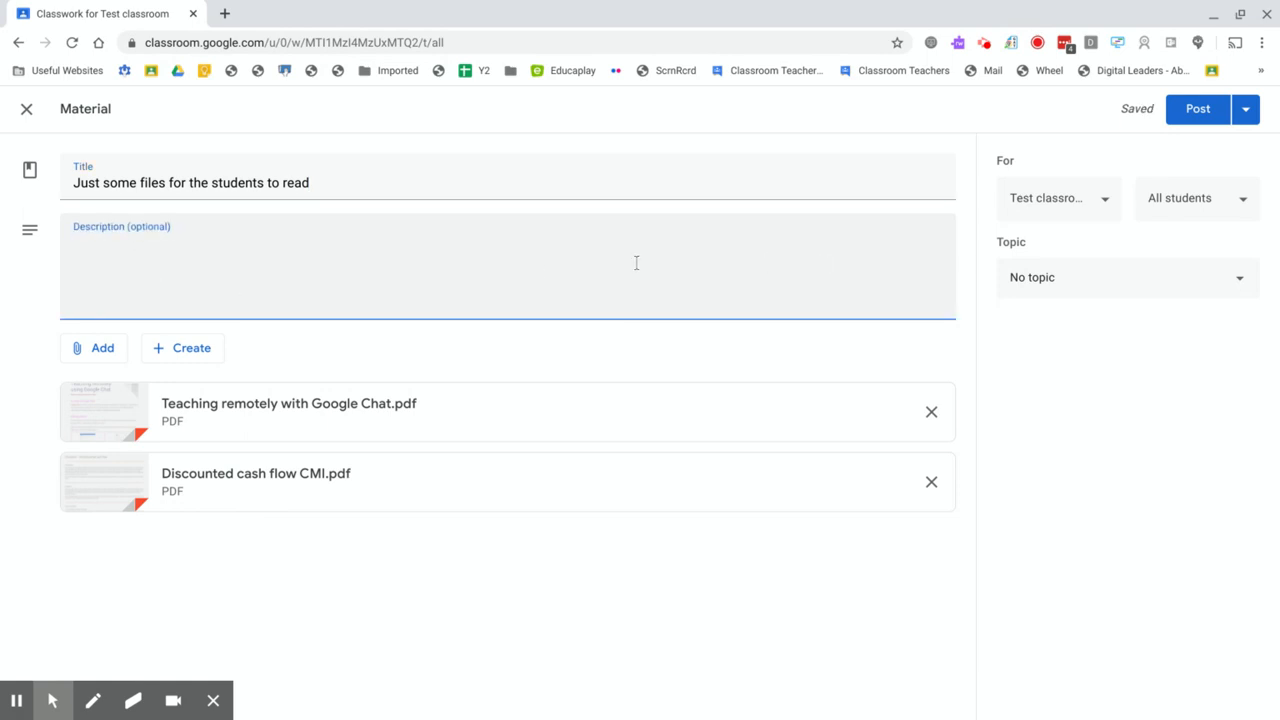
left_click(1133, 295)
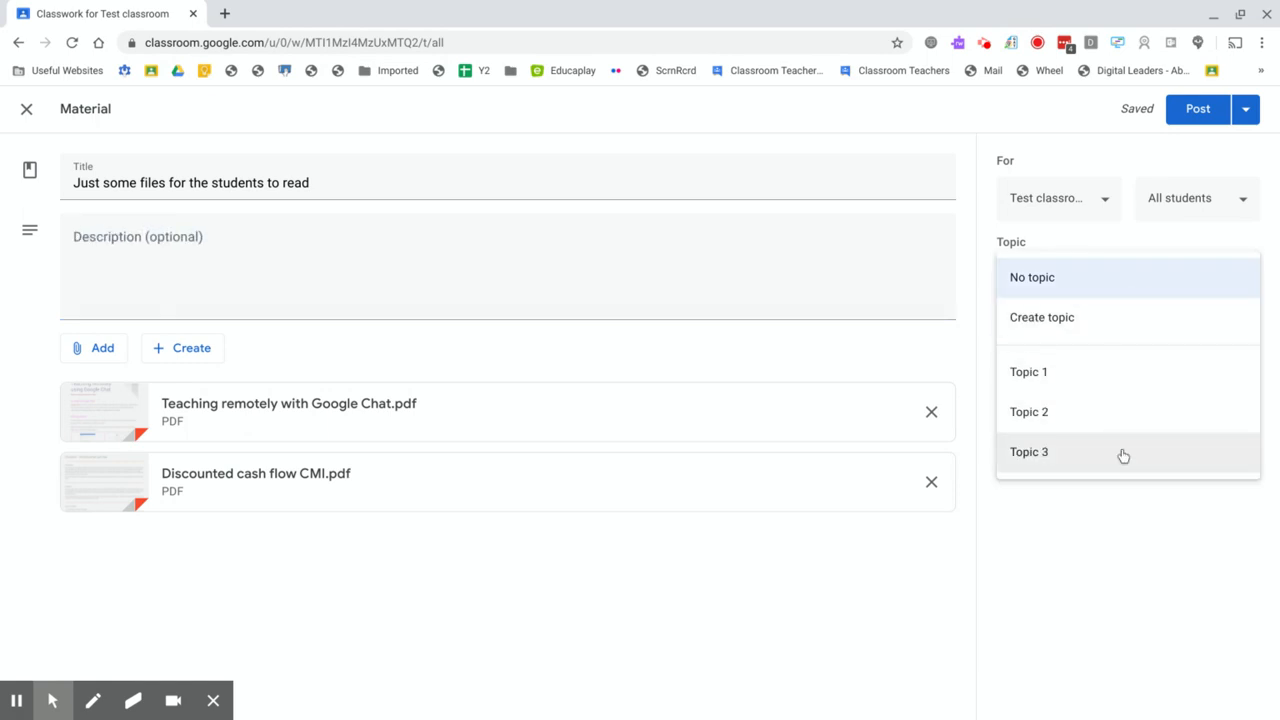
left_click(1088, 372)
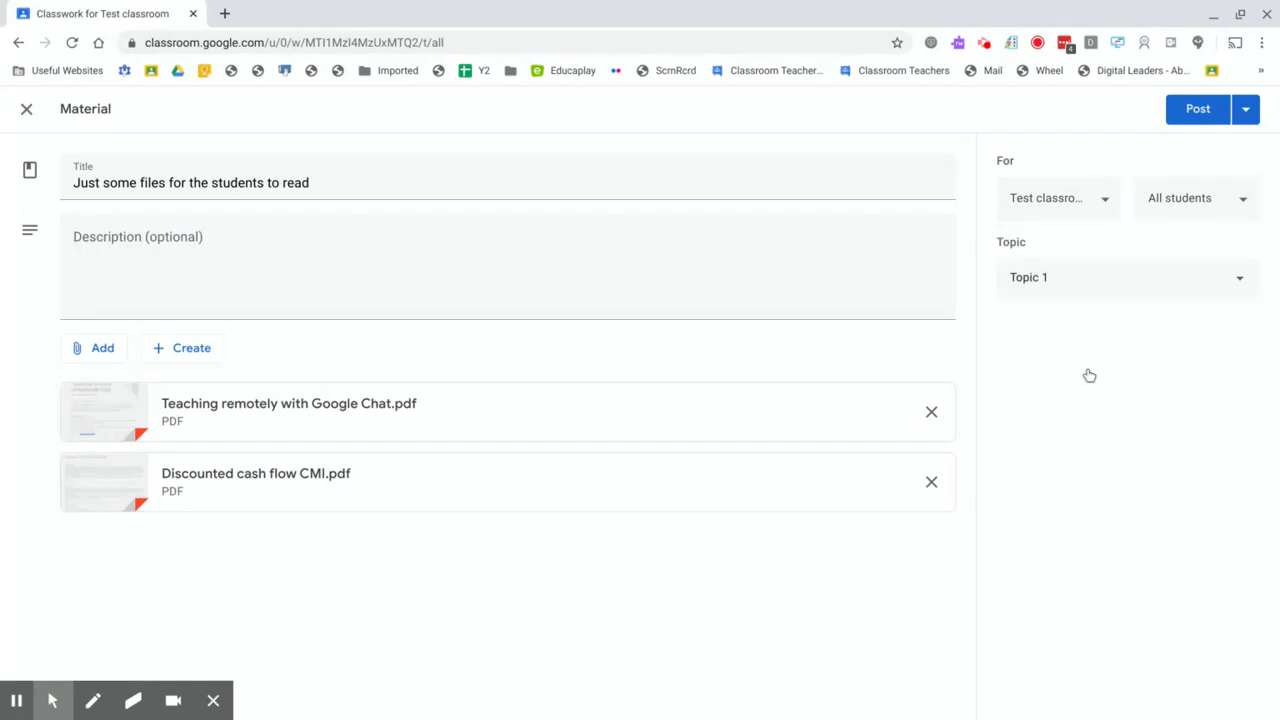
Step: Examine which other classes and which students the material can be posted to, leaving the selection as it is
left_click(1106, 203)
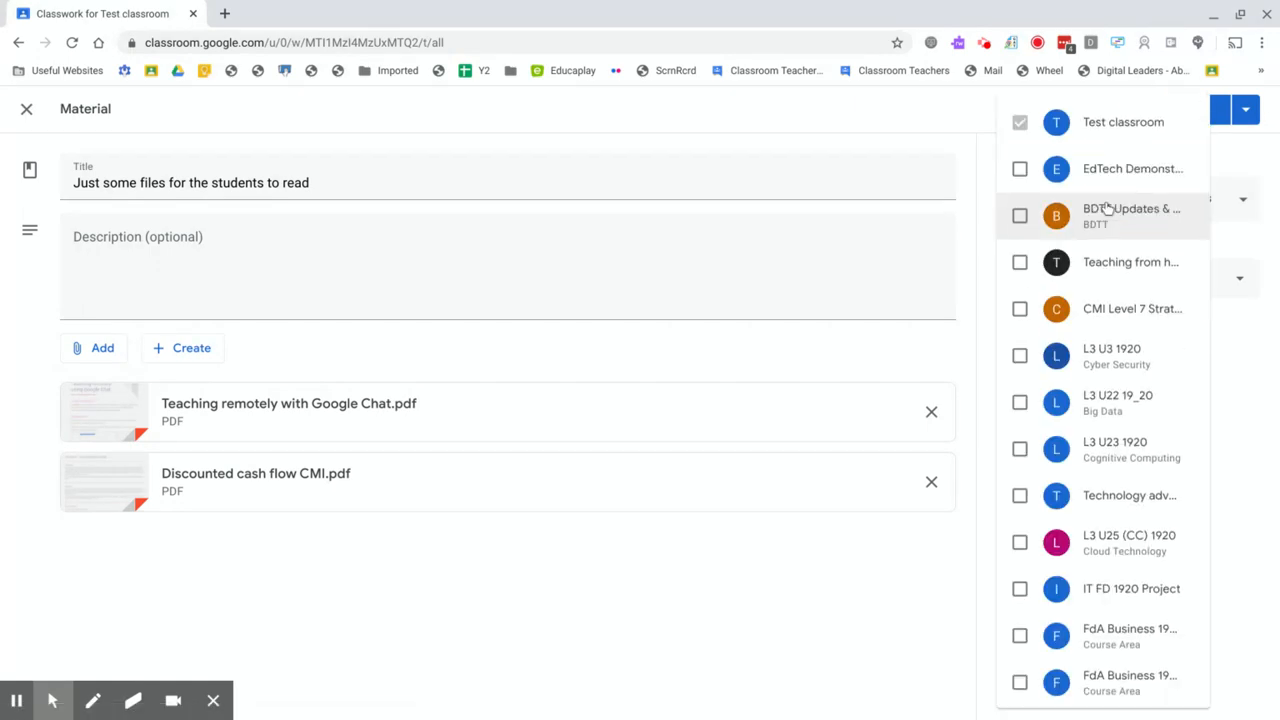
scroll(1118, 258, "down", 1)
scroll(1118, 258, "down", 4)
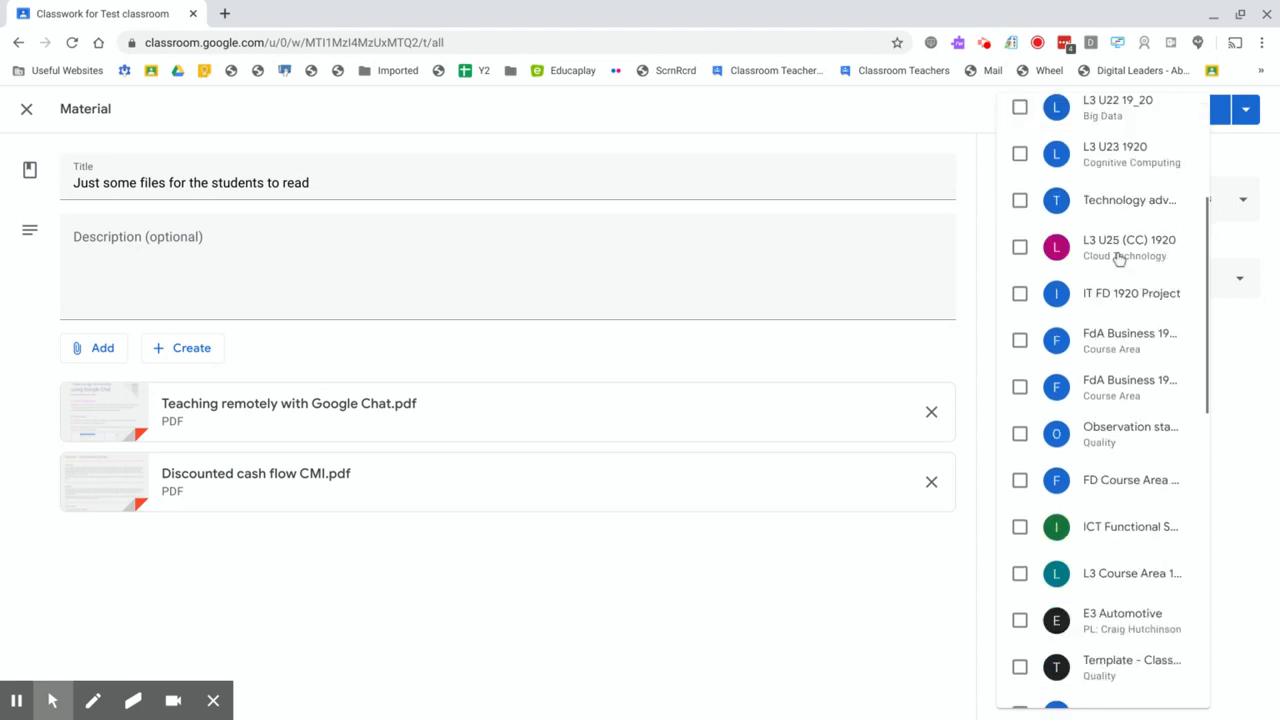
scroll(1118, 258, "down", 1)
scroll(1118, 258, "up", 4)
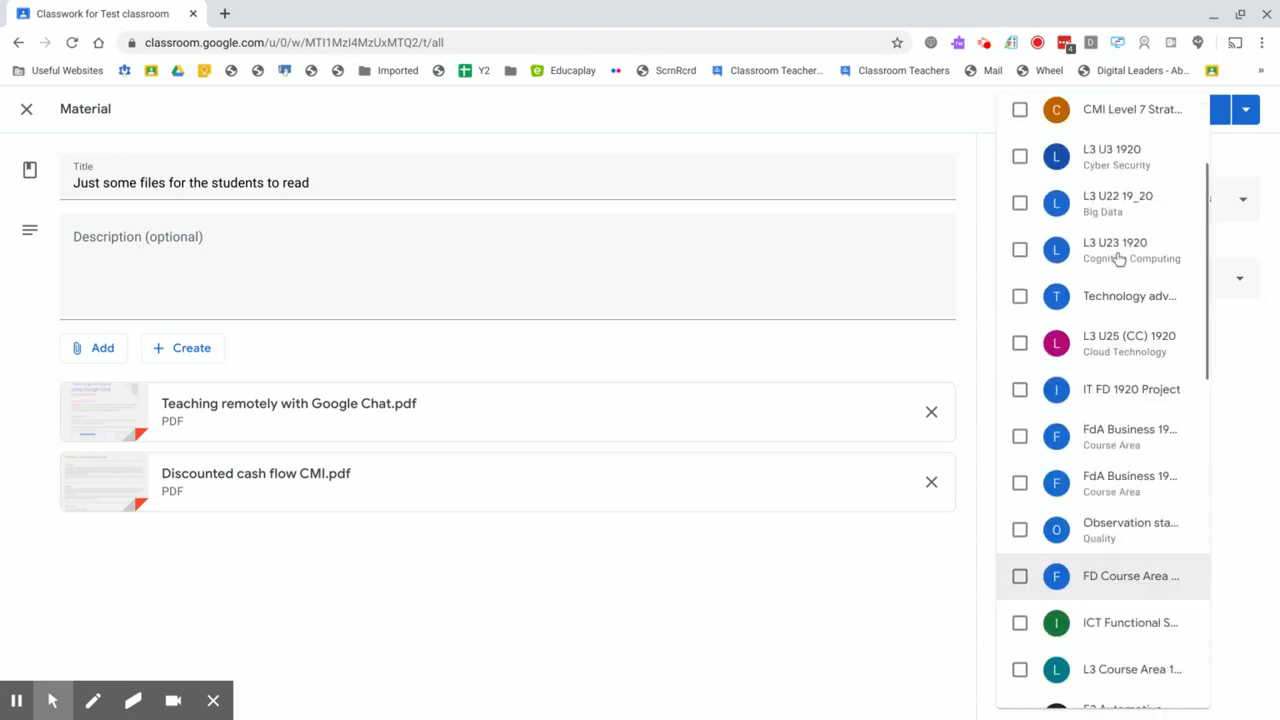
scroll(1118, 258, "up", 1)
scroll(1118, 258, "down", 3)
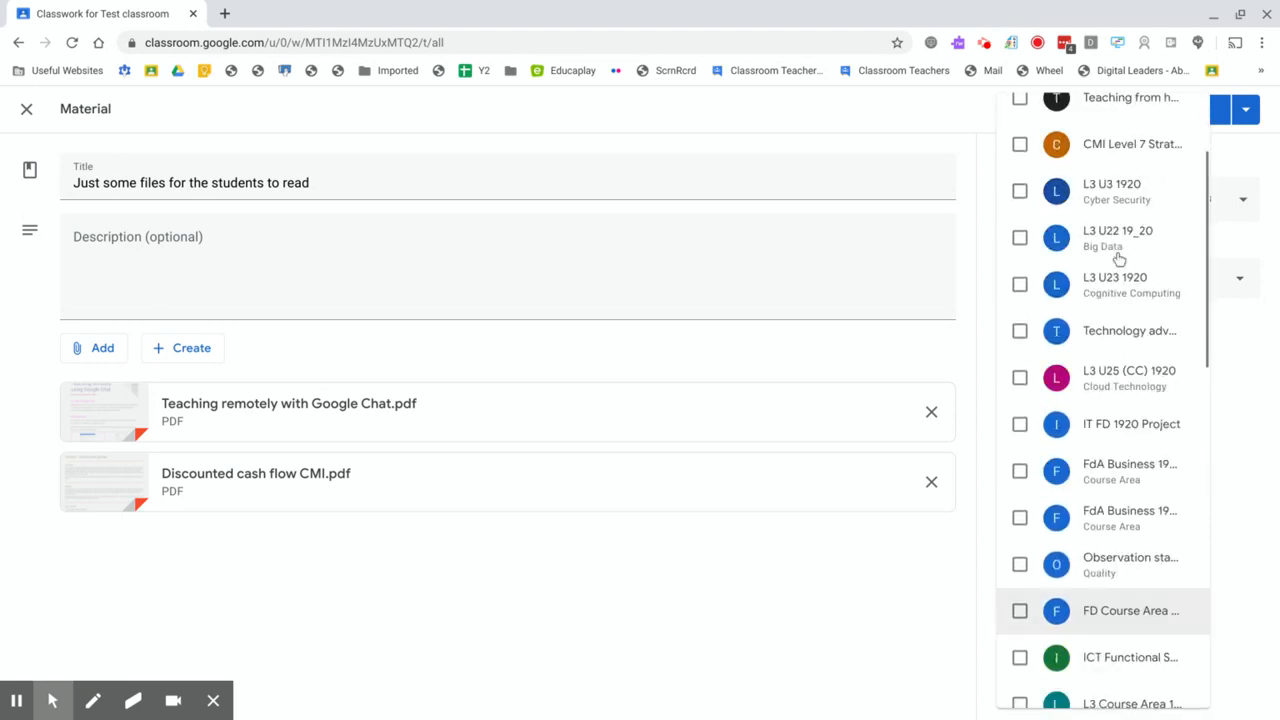
scroll(1118, 258, "down", 6)
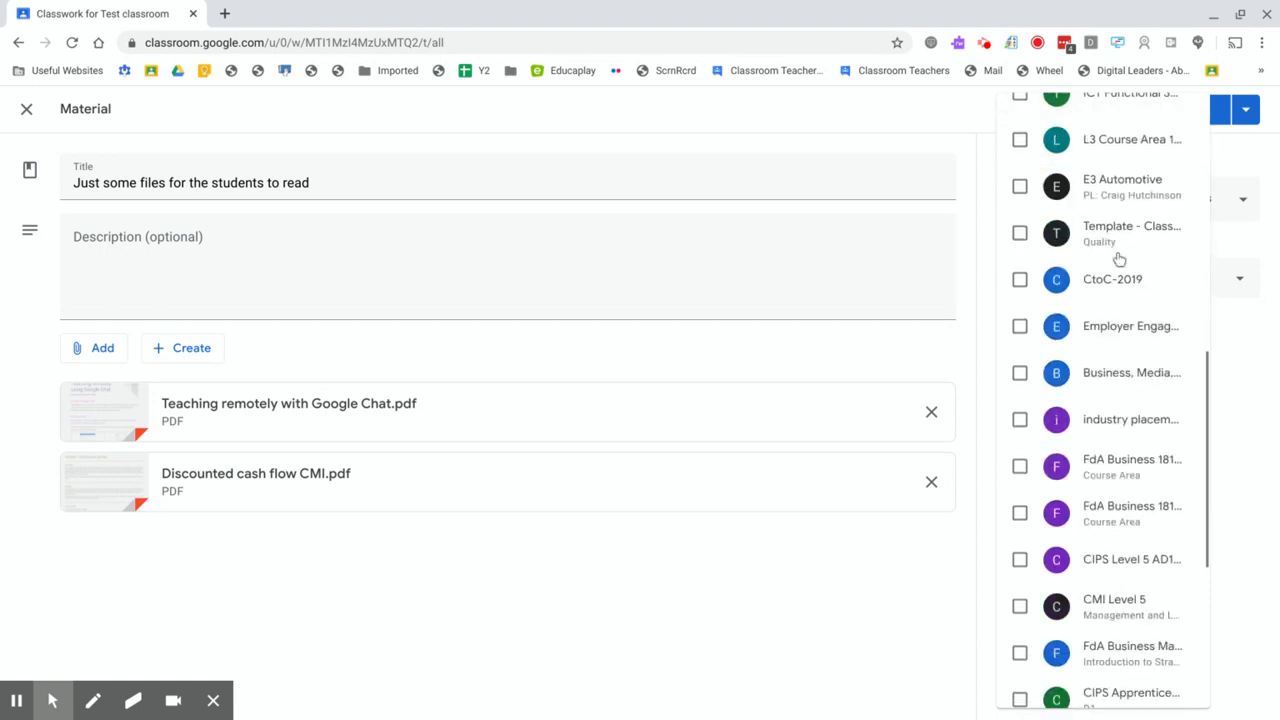
scroll(1118, 258, "down", 3)
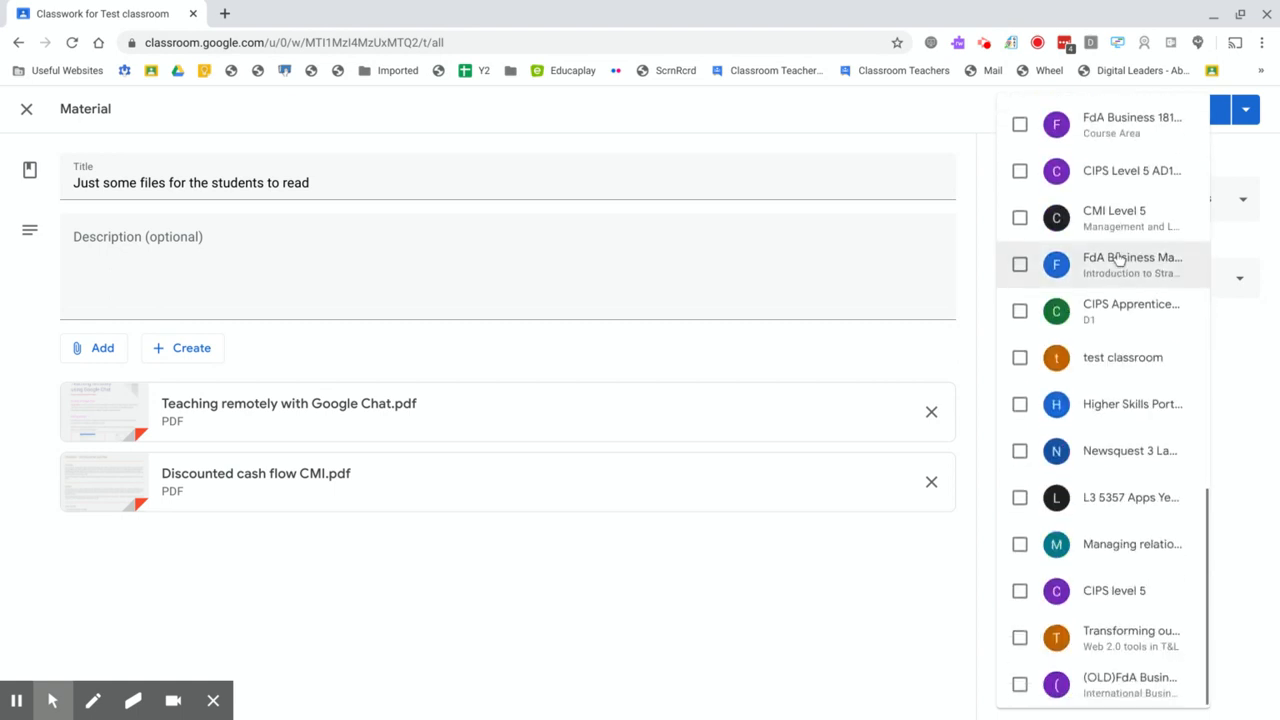
scroll(1118, 258, "up", 5)
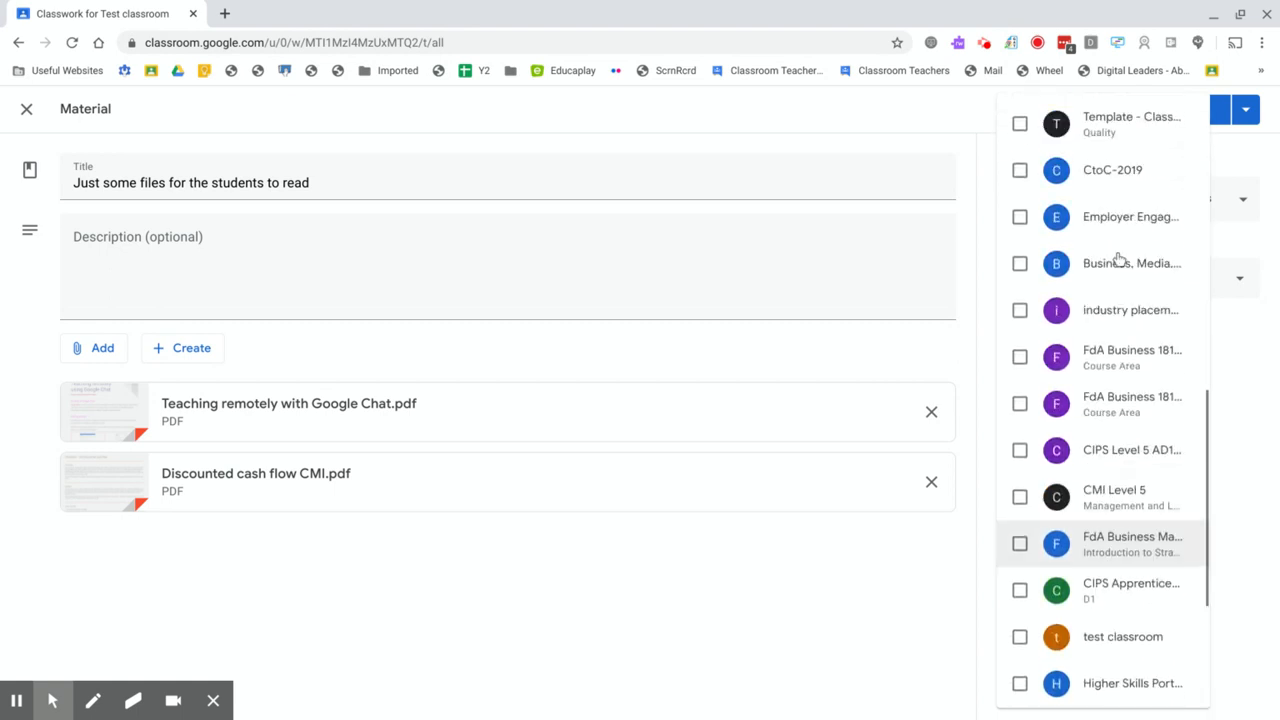
scroll(1116, 255, "up", 7)
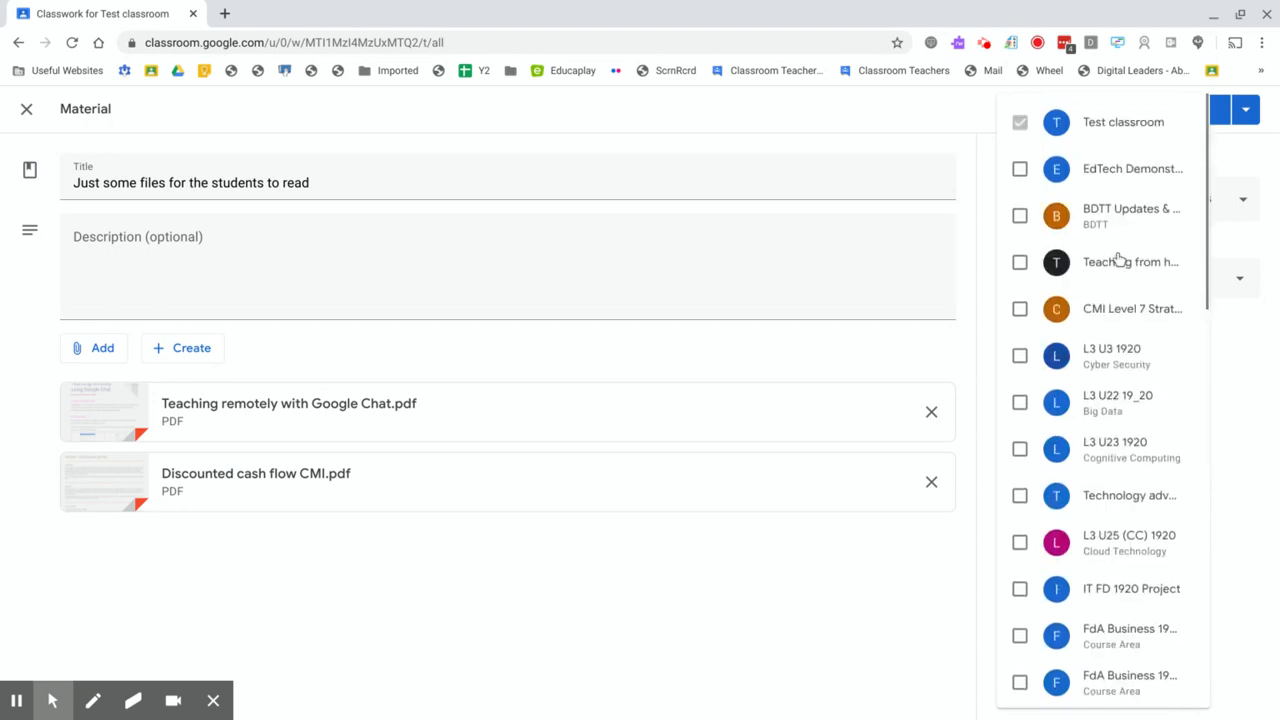
left_click(911, 586)
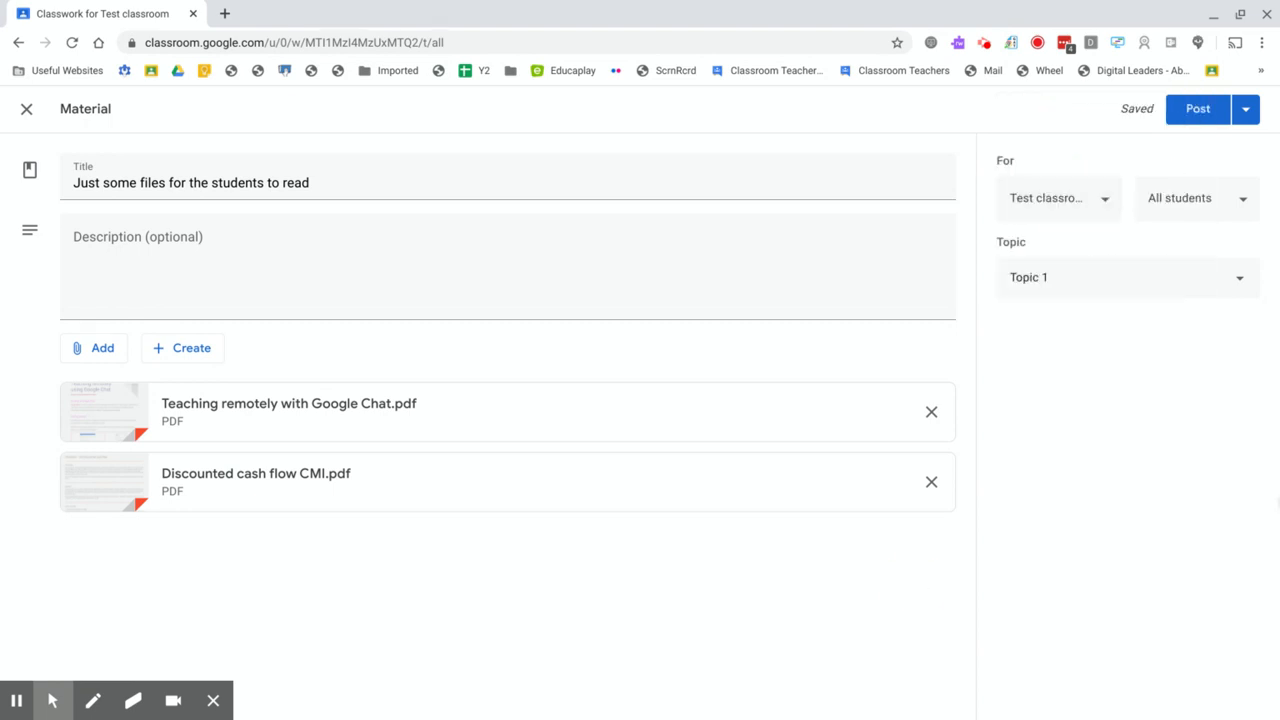
left_click(1243, 210)
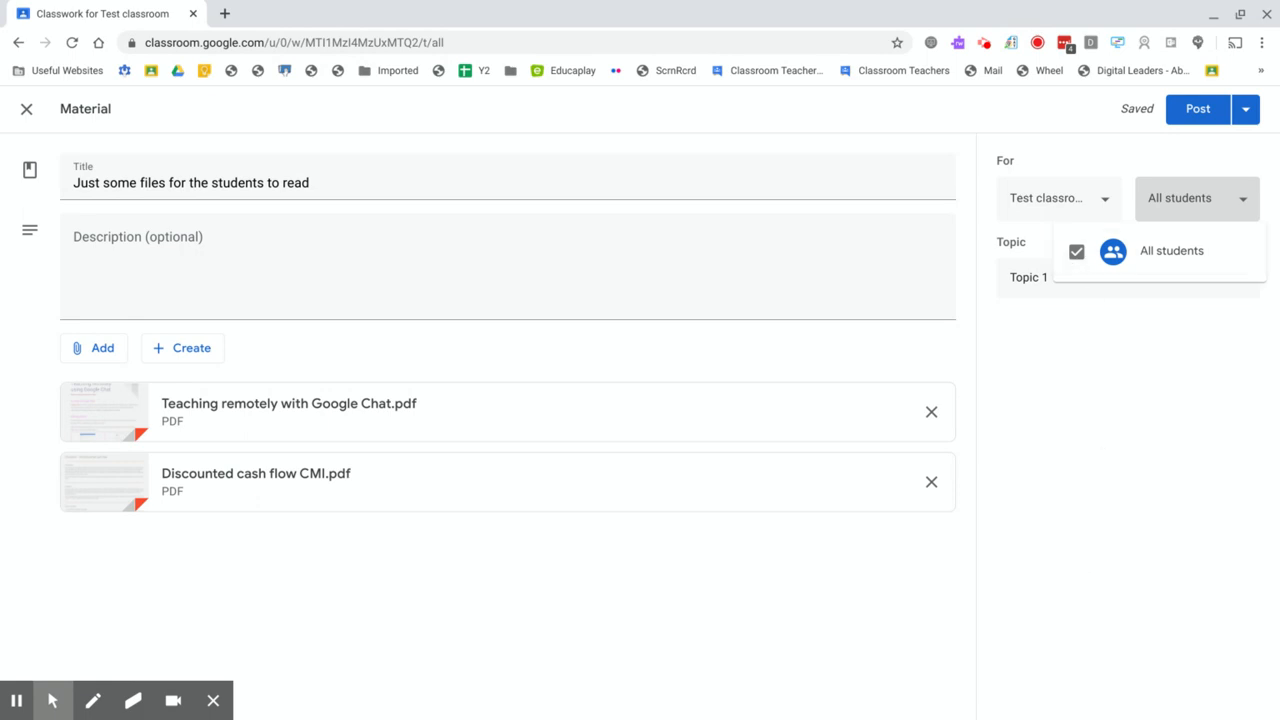
left_click(1135, 495)
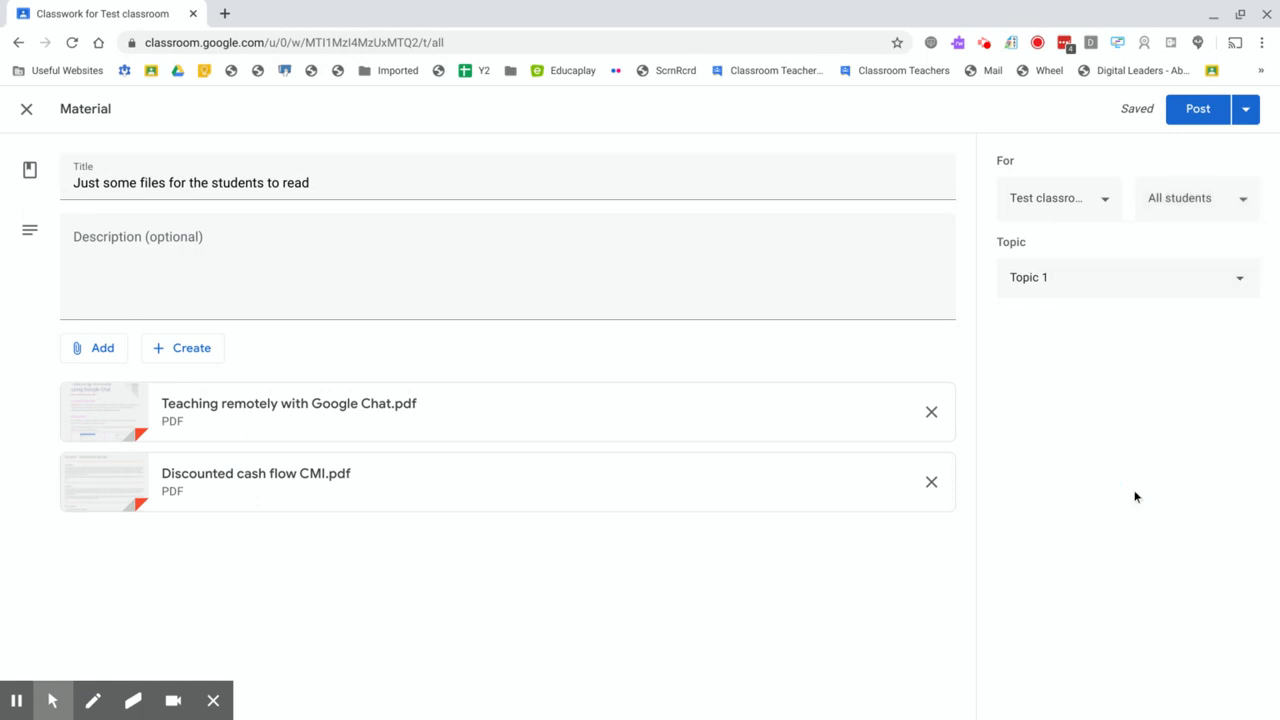
Step: Post the material to the class and expand its entry under Topic 1
left_click(1202, 112)
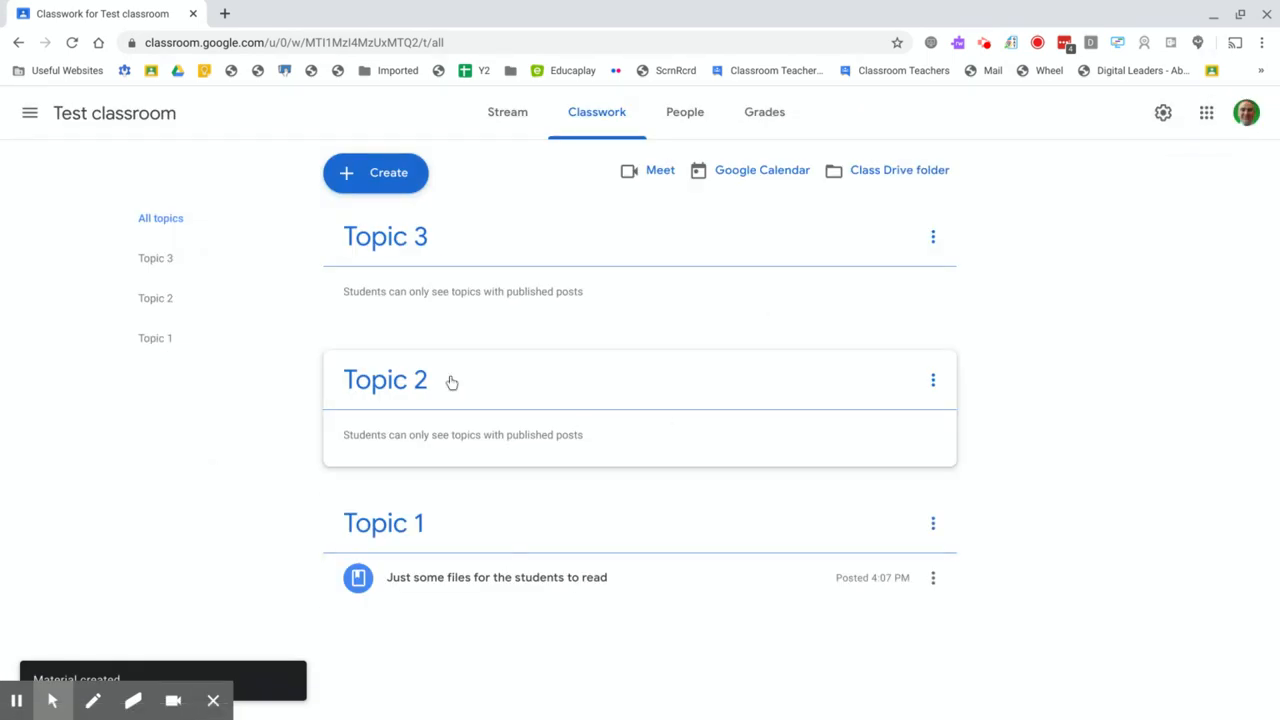
left_click(445, 588)
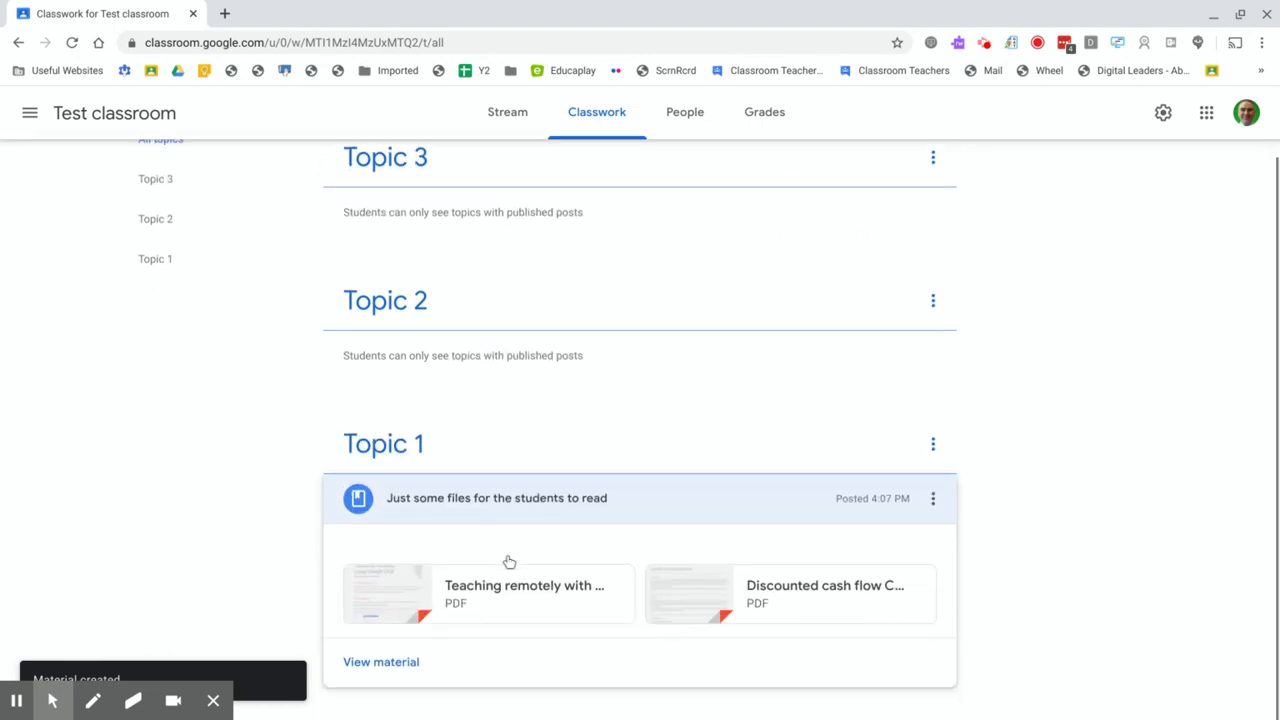
Step: Move Topic 1 to the start of the classwork list, above Topic 3
scroll(509, 562, "up", 1)
left_click(362, 528)
left_click_drag(362, 528, 389, 212)
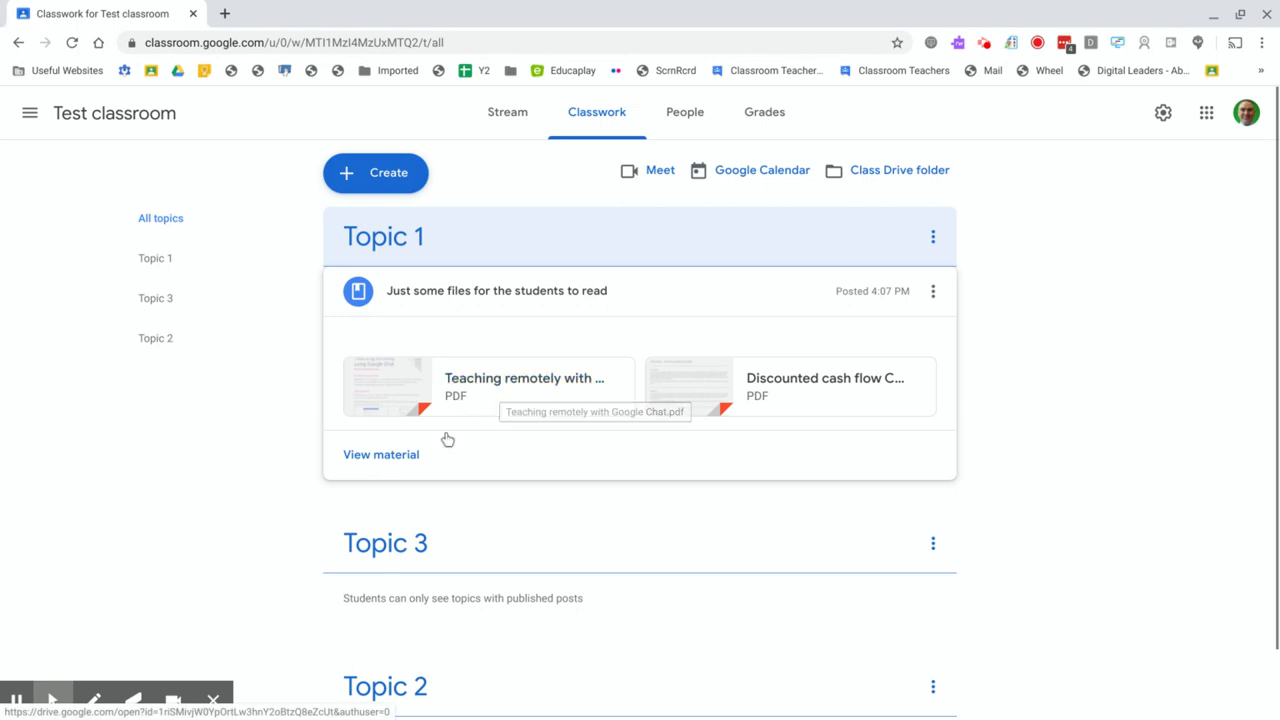
Step: Open the attached "Discounted cash flow CMI.pdf" from the posted material for viewing
left_click(783, 389)
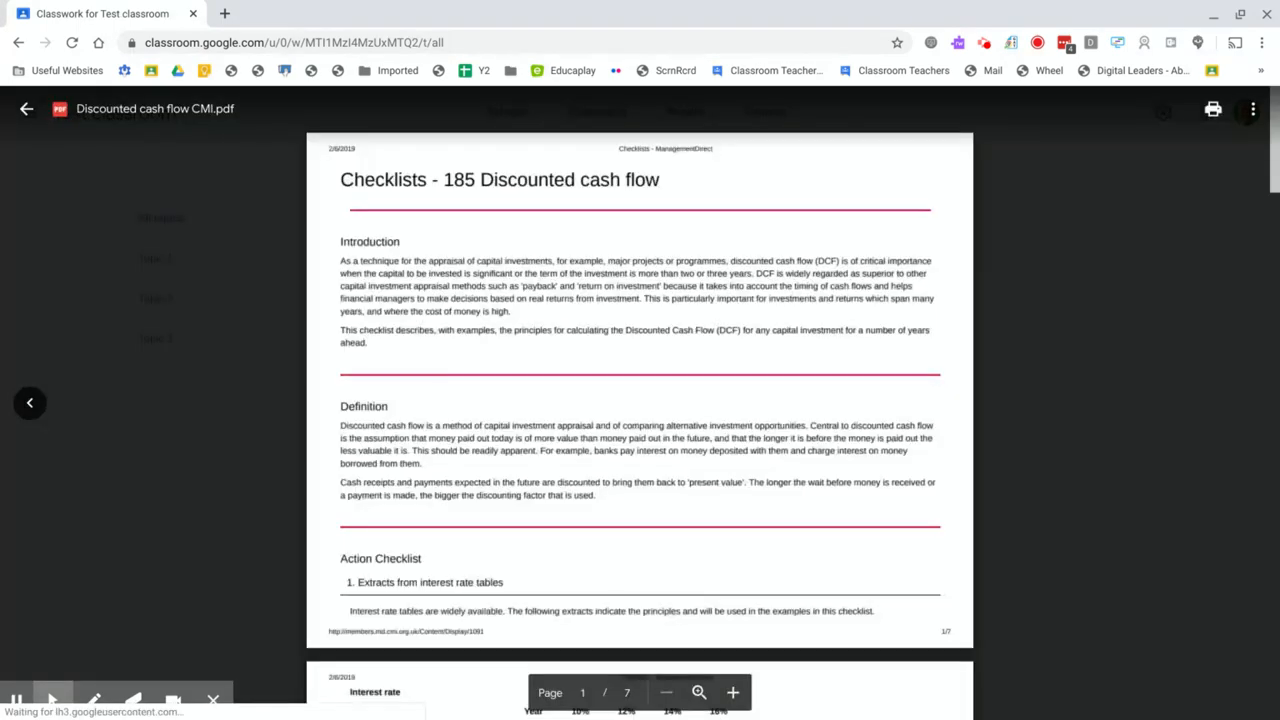